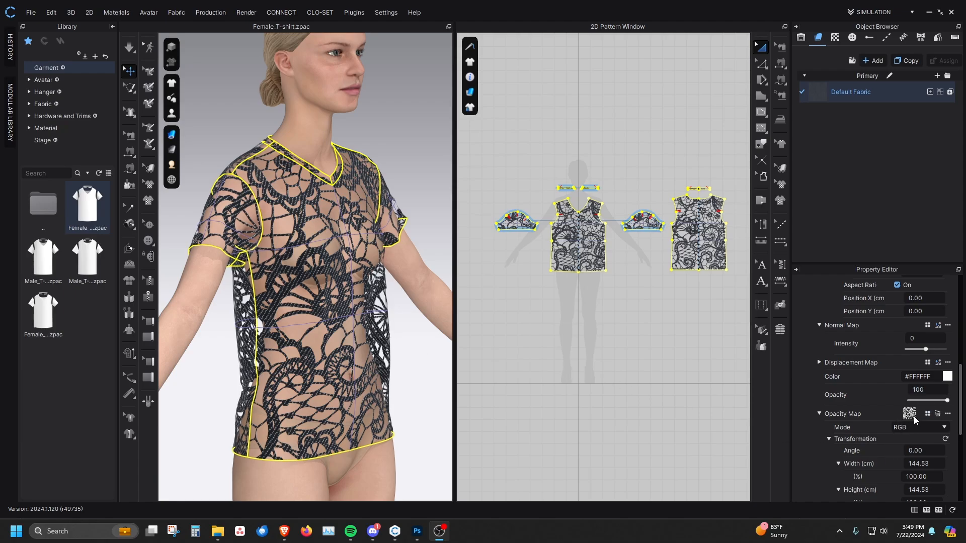
- Send the lace T-shirt to Stage with the STAGE plugin, keeping the default export settings and a scale of 0.001
scroll(913, 415, up, 6)
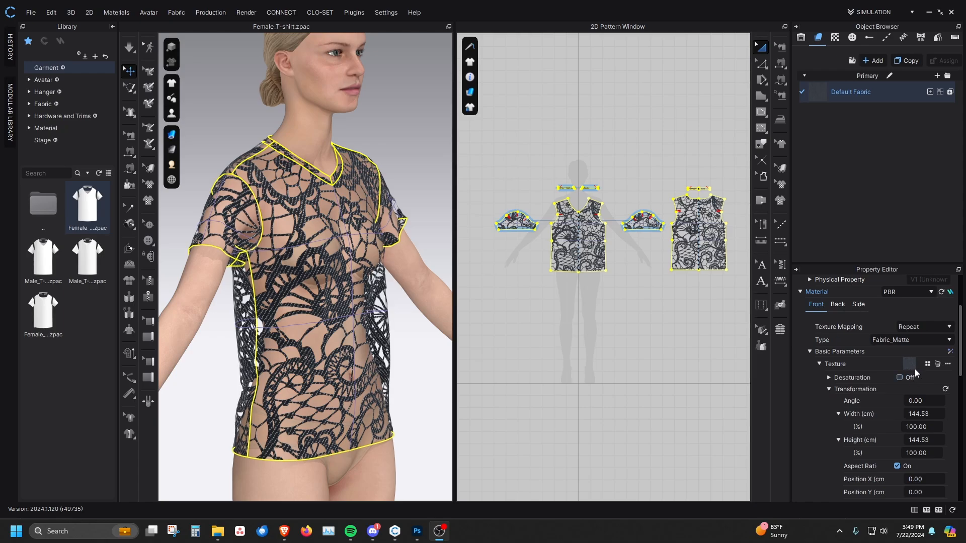
right_drag(423, 373, 309, 352)
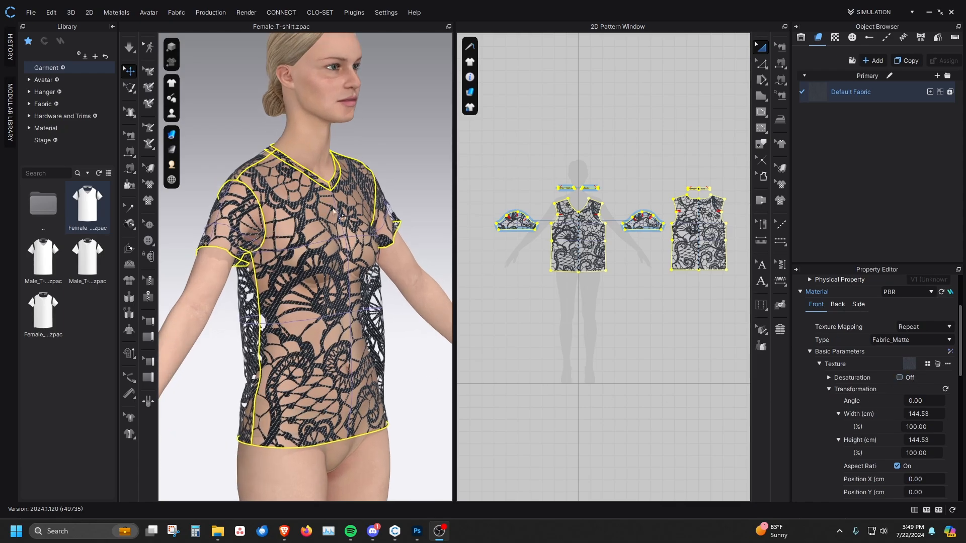
click(352, 12)
mouse_move(372, 23)
click(439, 24)
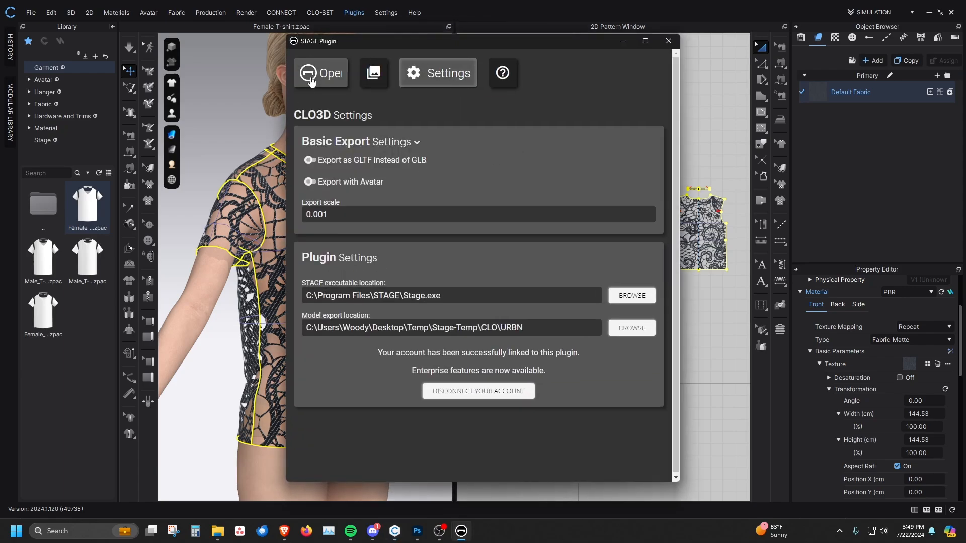
click(325, 73)
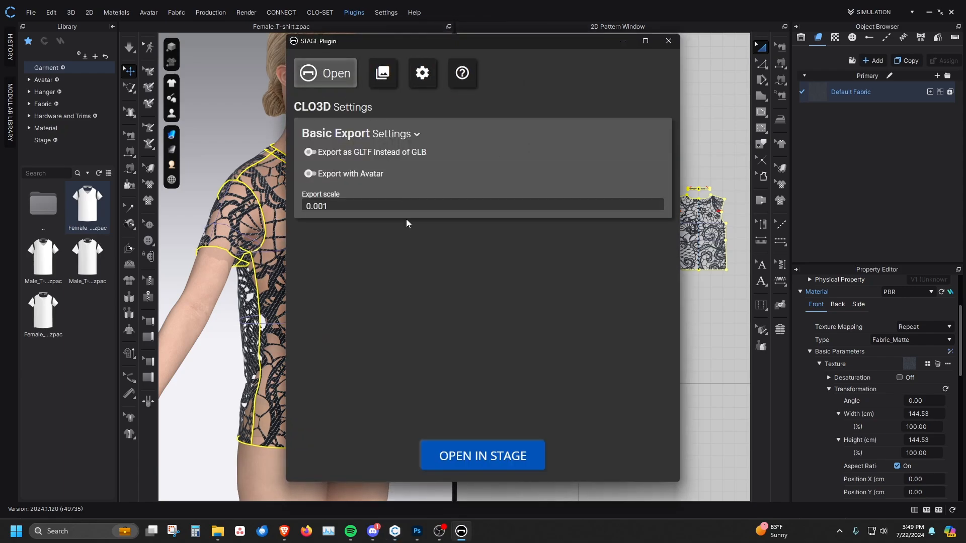
click(495, 457)
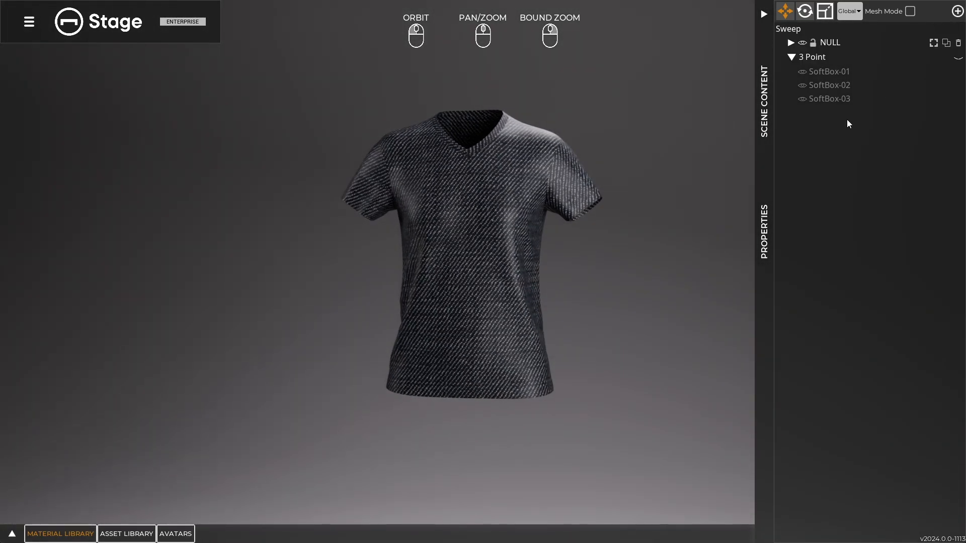
- Return to CLO and remove the texture and the opacity map from Default Fabric
key(alt+Tab)
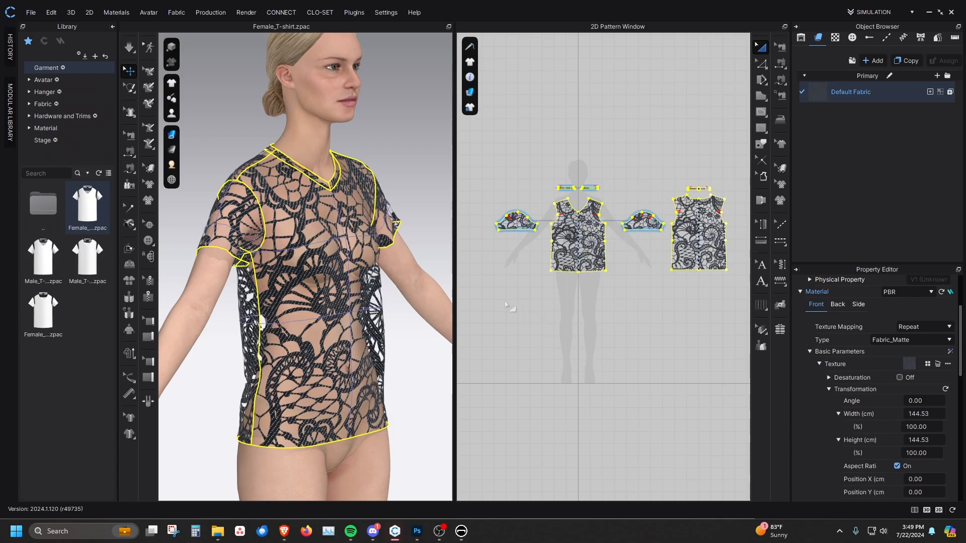
click(938, 364)
scroll(937, 372, down, 1)
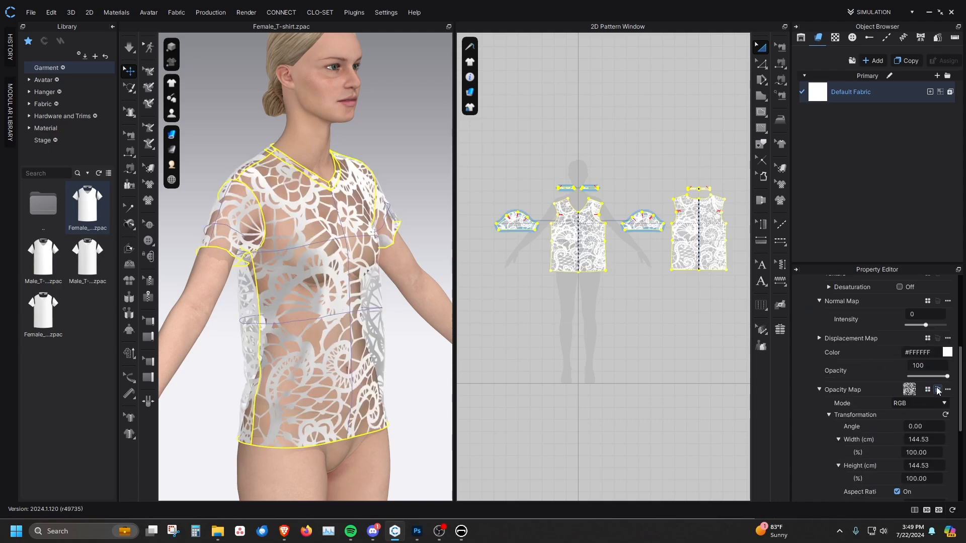
click(937, 390)
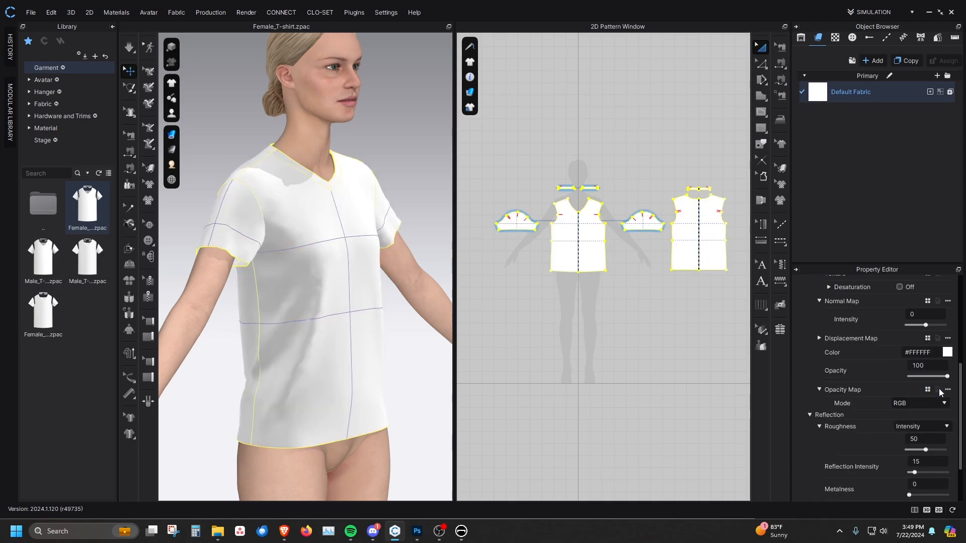
- Switch to Photoshop and copy the entire Opacity.jpg image into a new alpha channel in Albedo.jpg
click(416, 531)
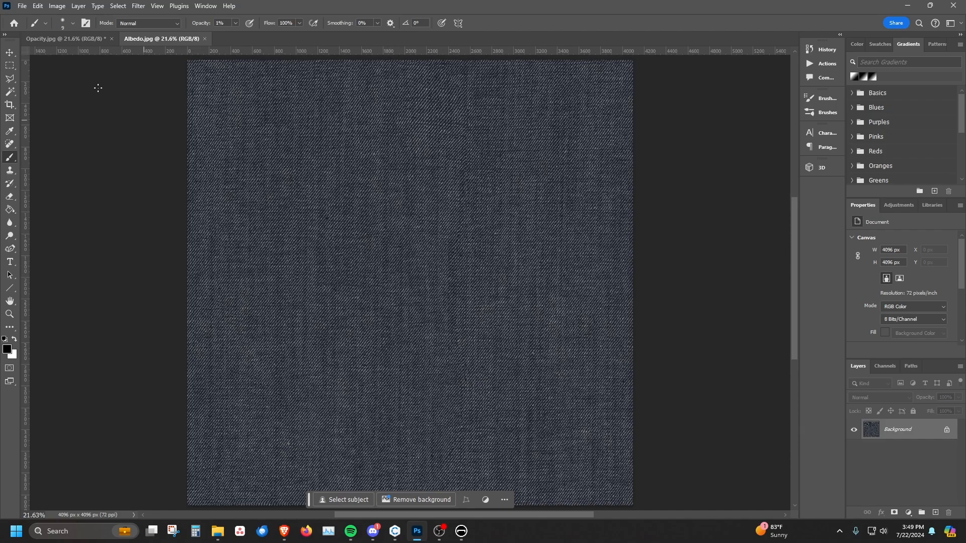
click(63, 39)
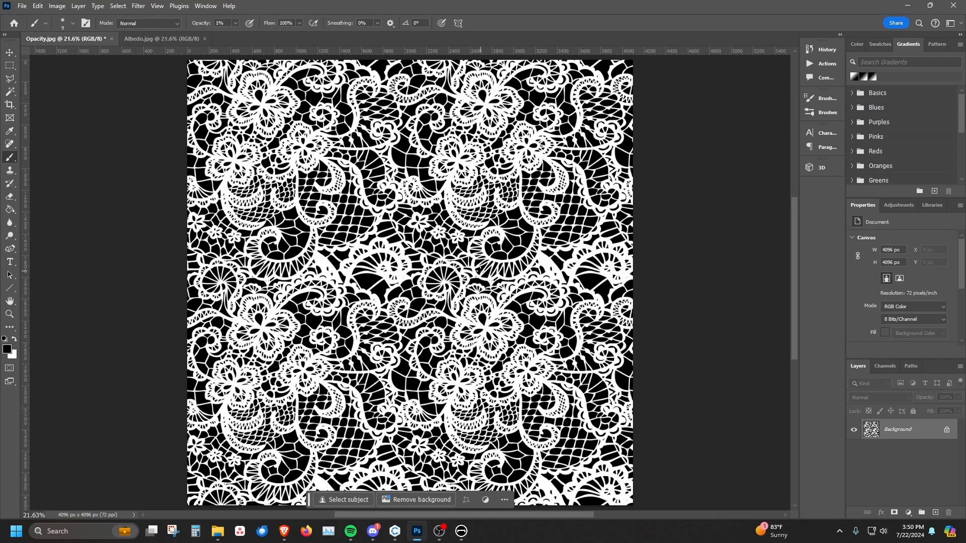
key(ctrl+a)
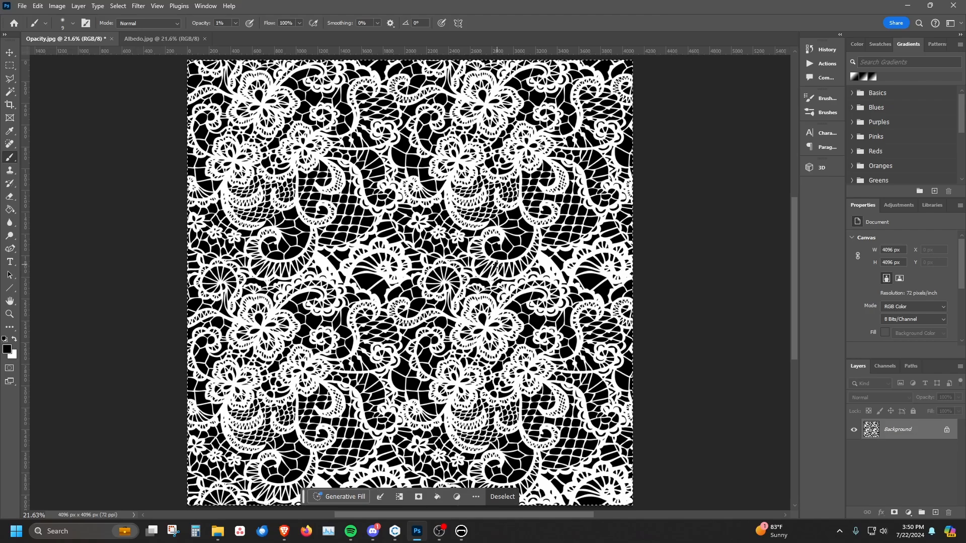
click(161, 39)
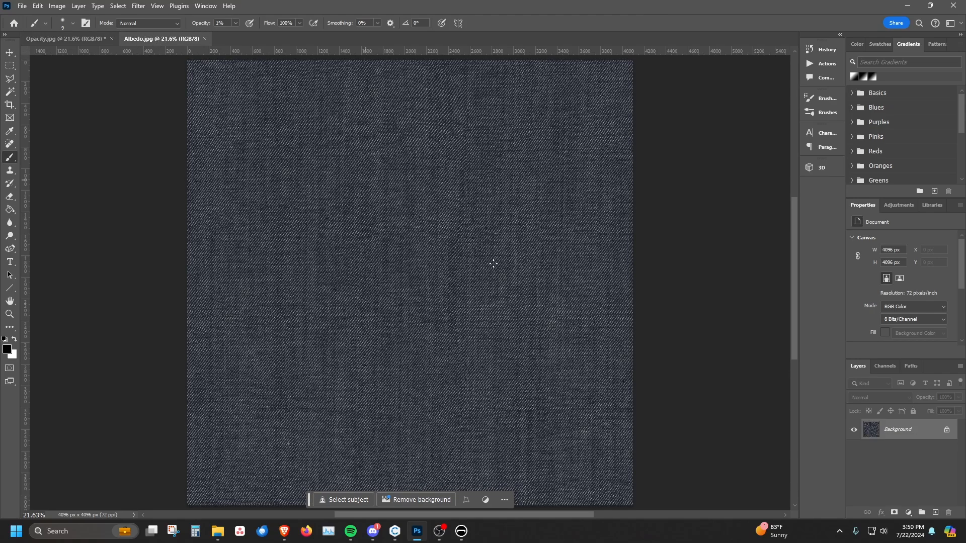
click(885, 366)
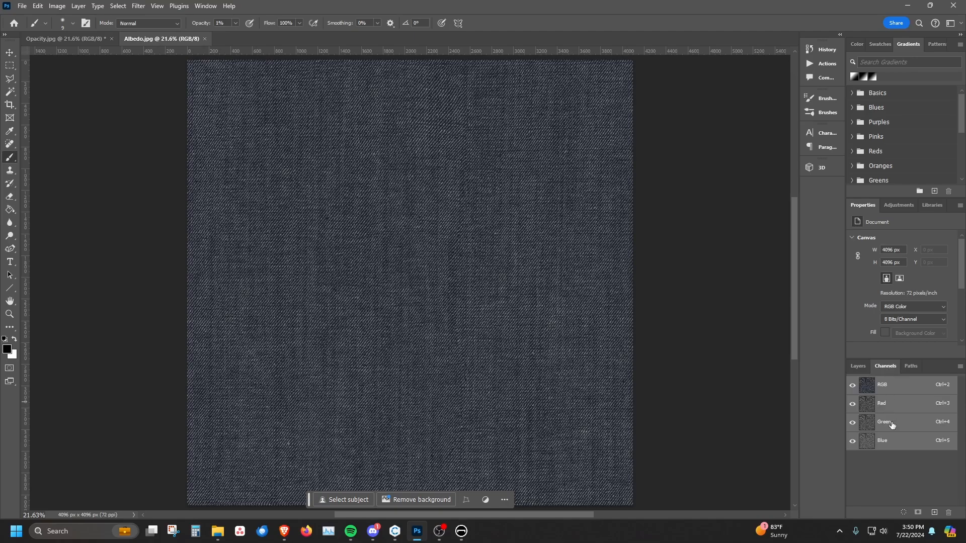
click(934, 512)
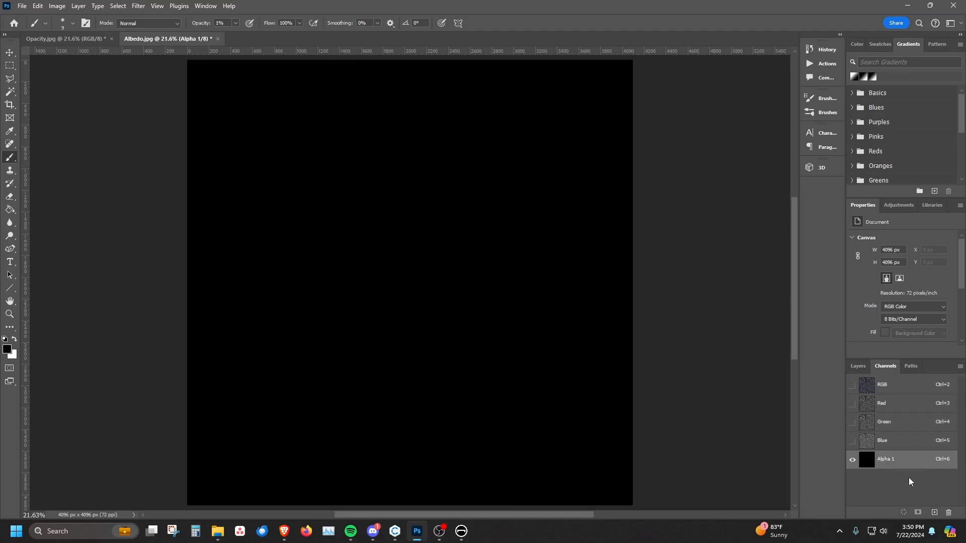
key(ctrl+v)
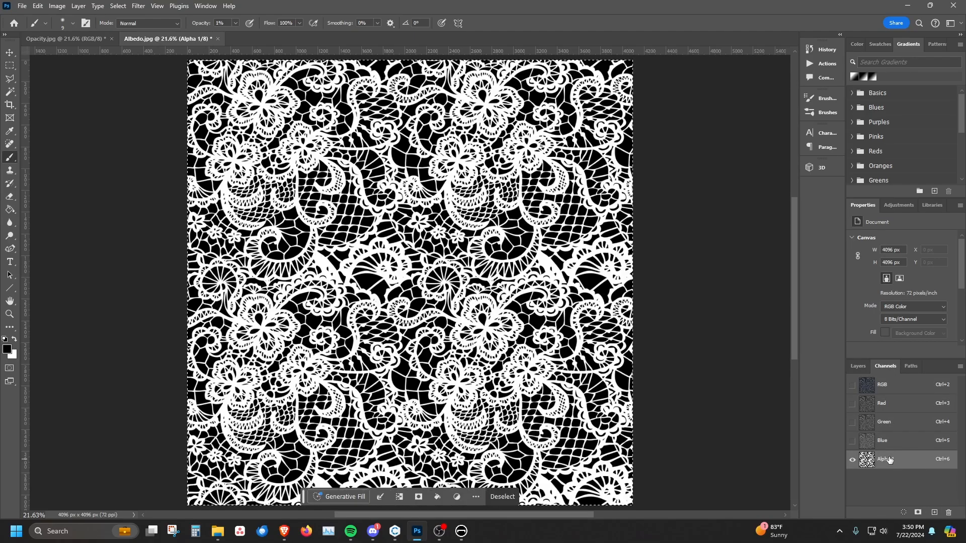
- Show the RGB channels with Alpha 1 hidden, and unlock the Background layer of Albedo.jpg
click(857, 367)
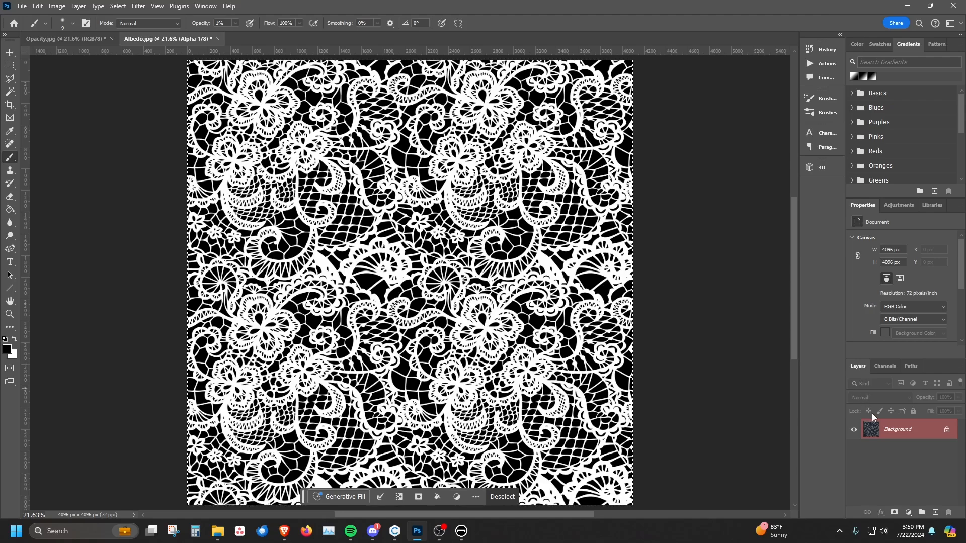
click(885, 366)
click(852, 385)
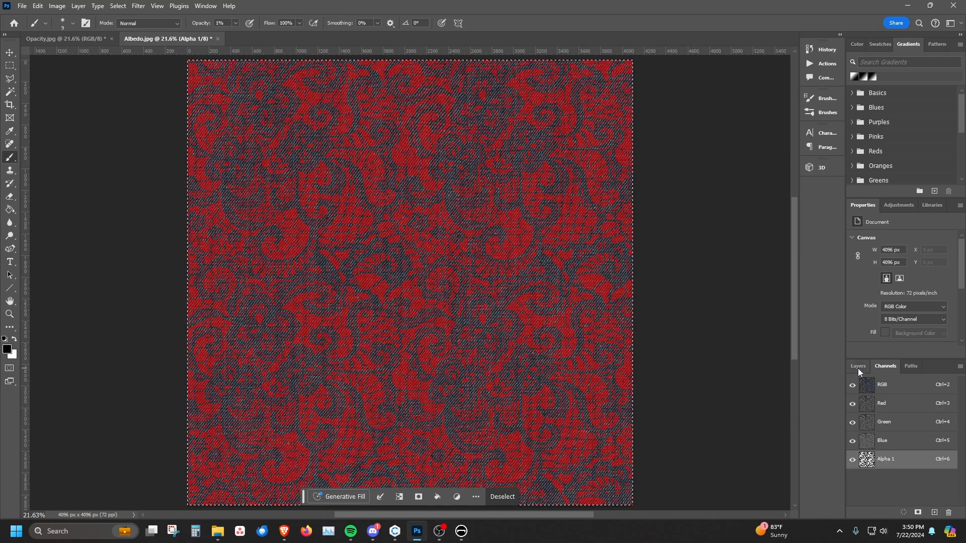
click(852, 459)
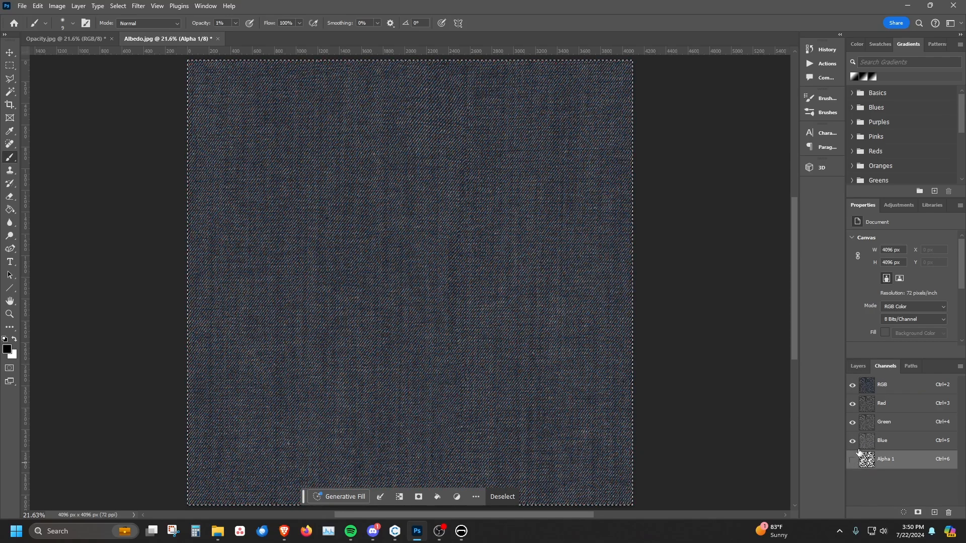
click(858, 366)
click(947, 430)
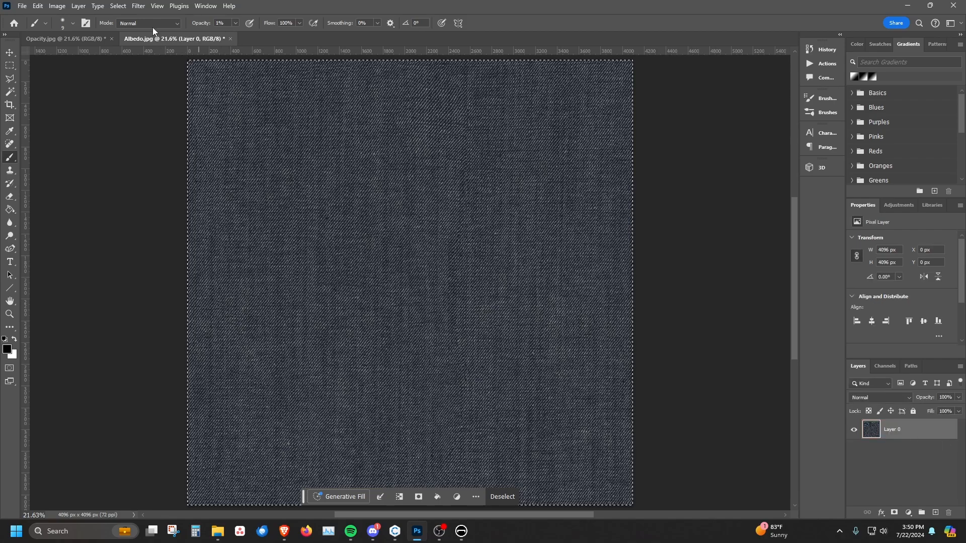
- Load the Alpha 1 channel as a new selection, delete that area from the denim layer, and deselect
click(117, 6)
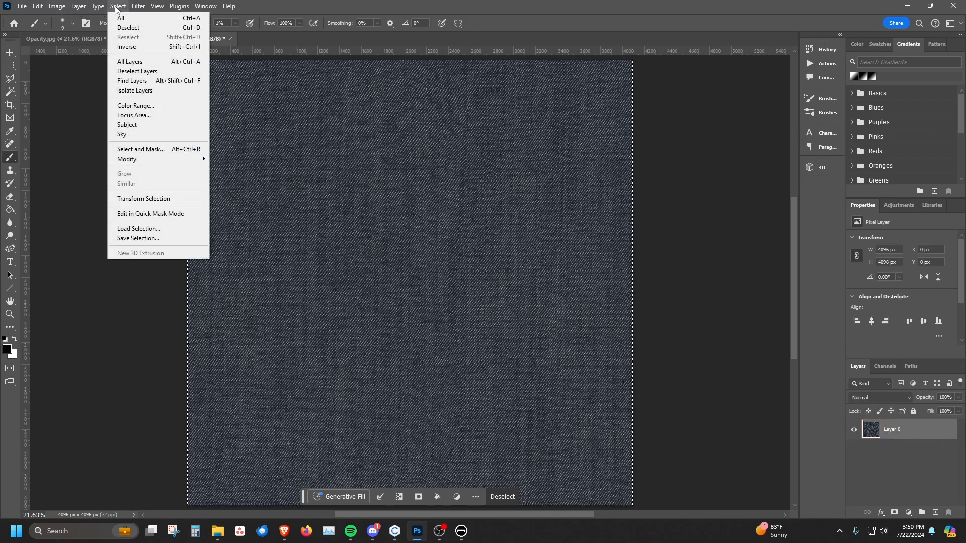
click(139, 229)
click(668, 167)
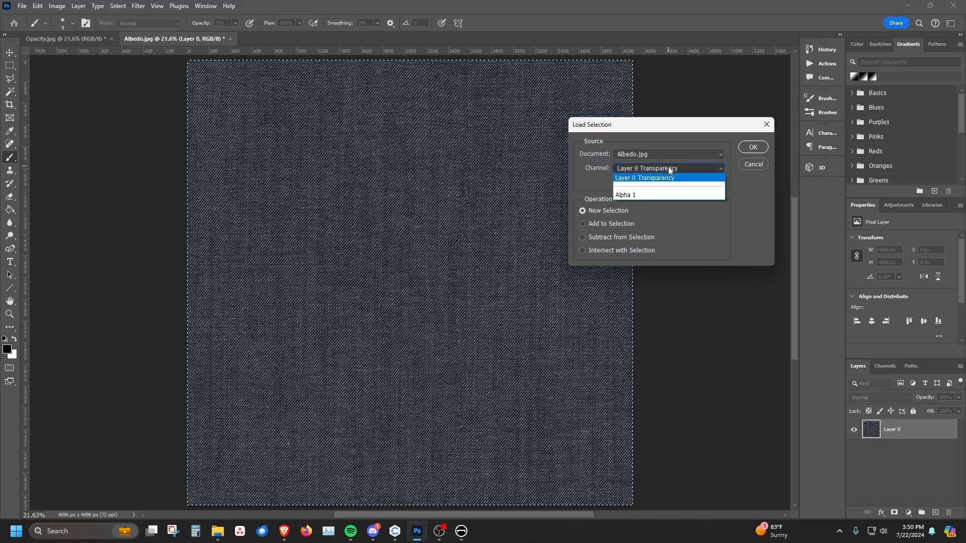
click(663, 195)
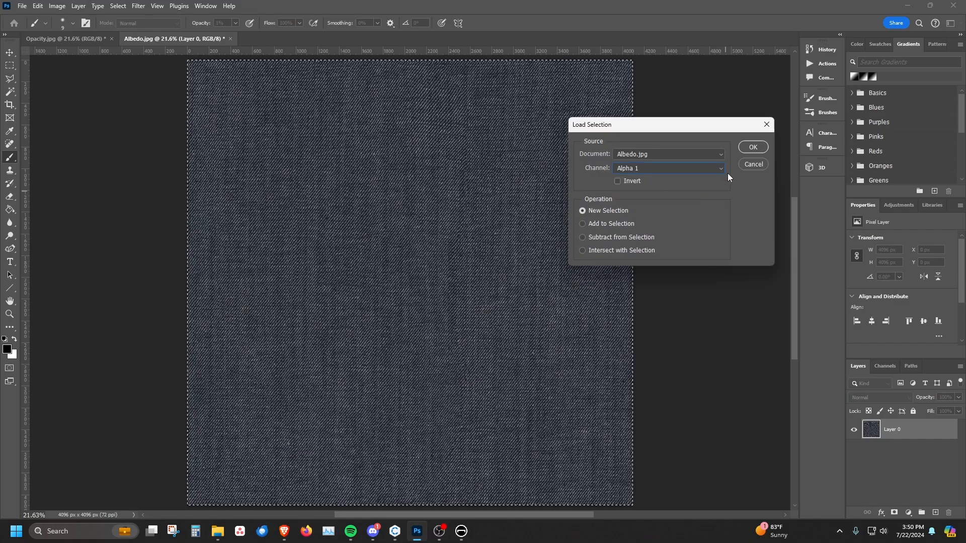
click(752, 146)
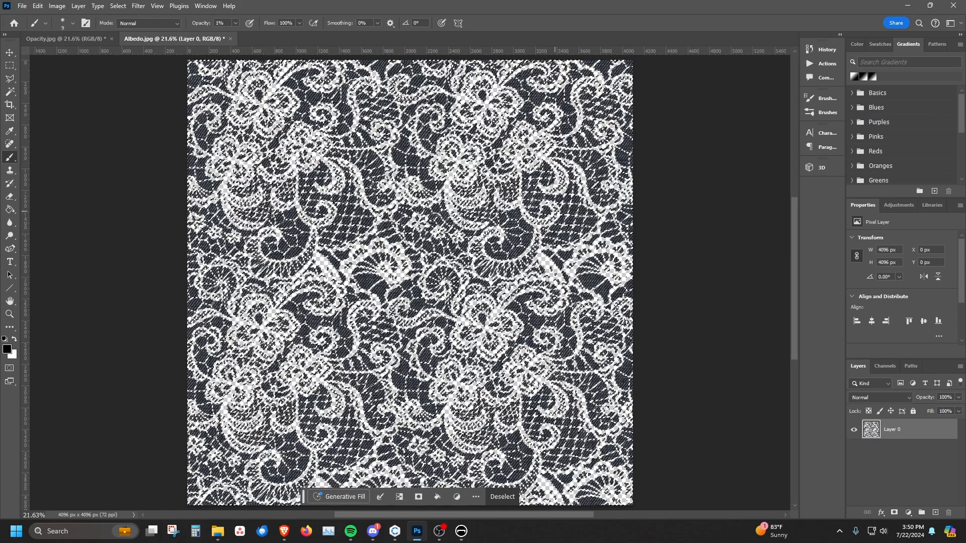
key(ctrl+d)
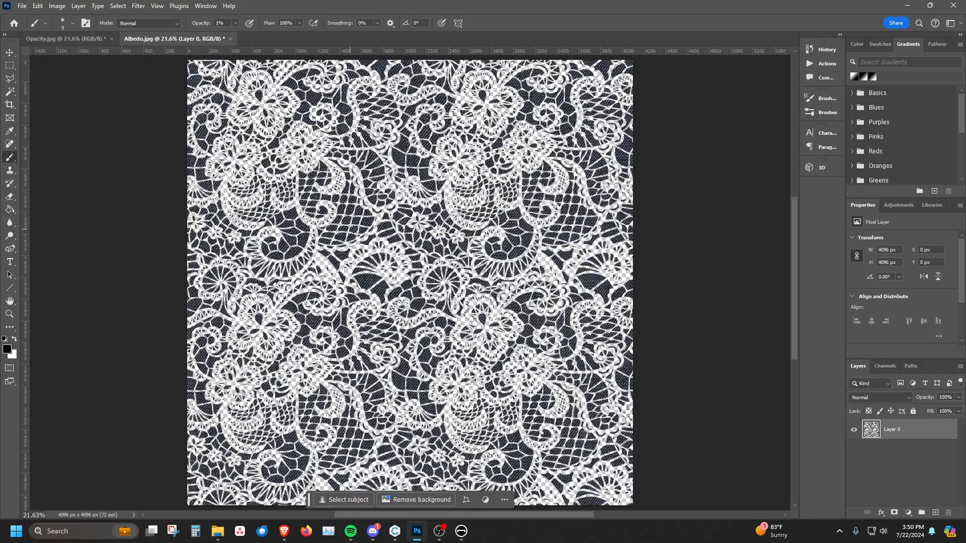
- Quick-export the cut-out denim as Albedo_Alpha.png in the CLO-Opacity folder, replacing the existing file
click(22, 6)
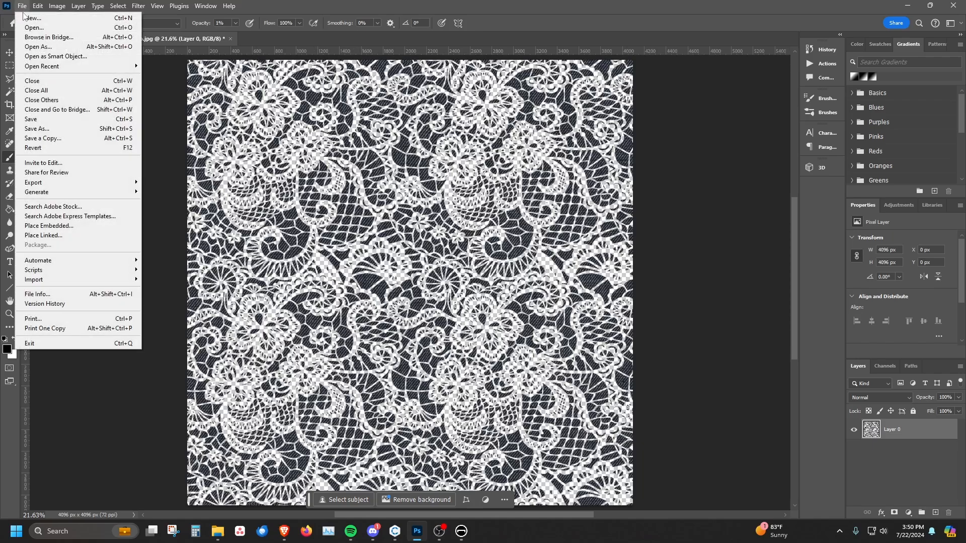
mouse_move(64, 182)
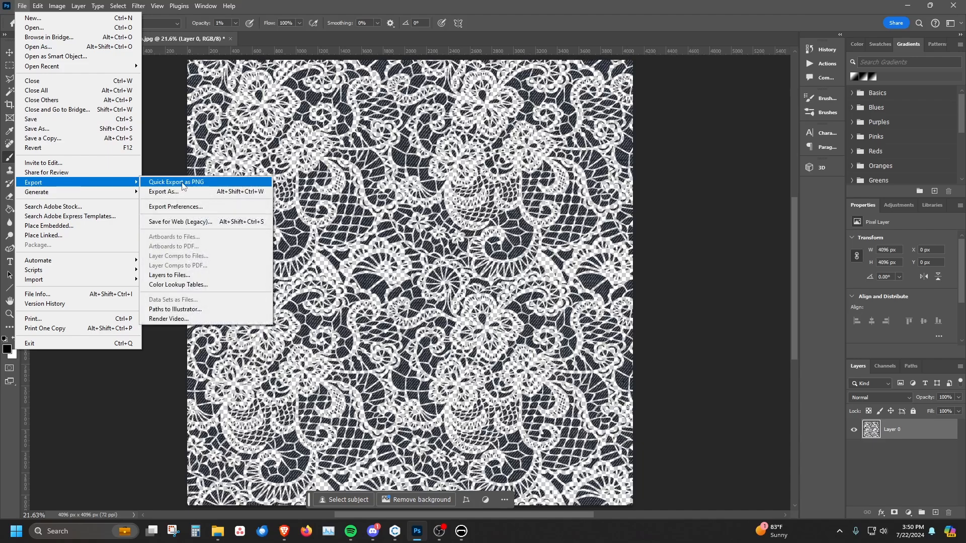
click(183, 183)
click(198, 118)
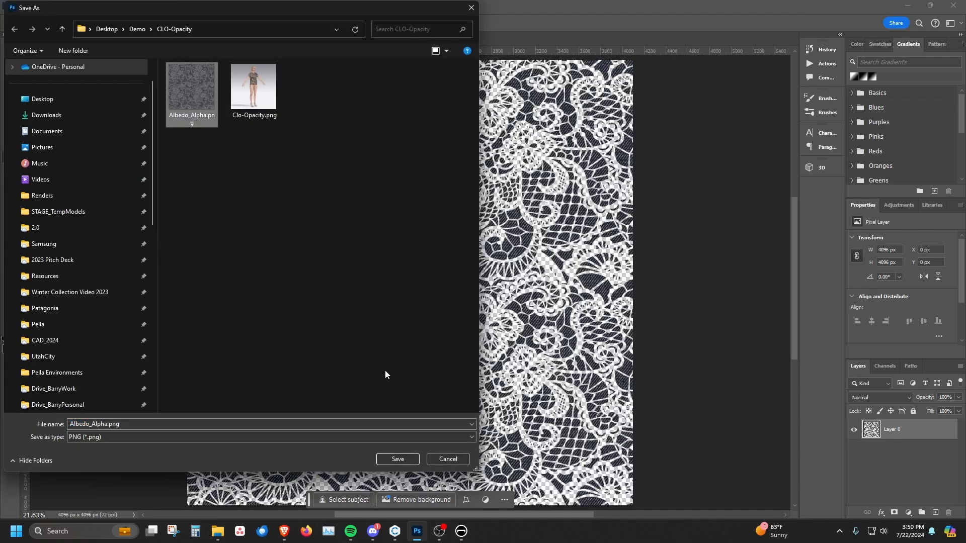
click(398, 458)
click(504, 264)
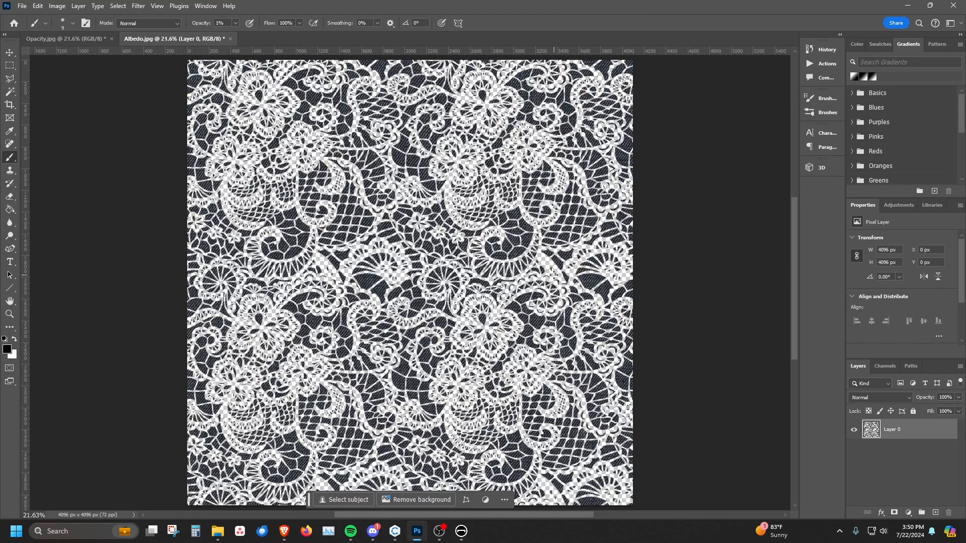
- Switch back to CLO and load Albedo_Alpha.png as the texture of Default Fabric
click(395, 531)
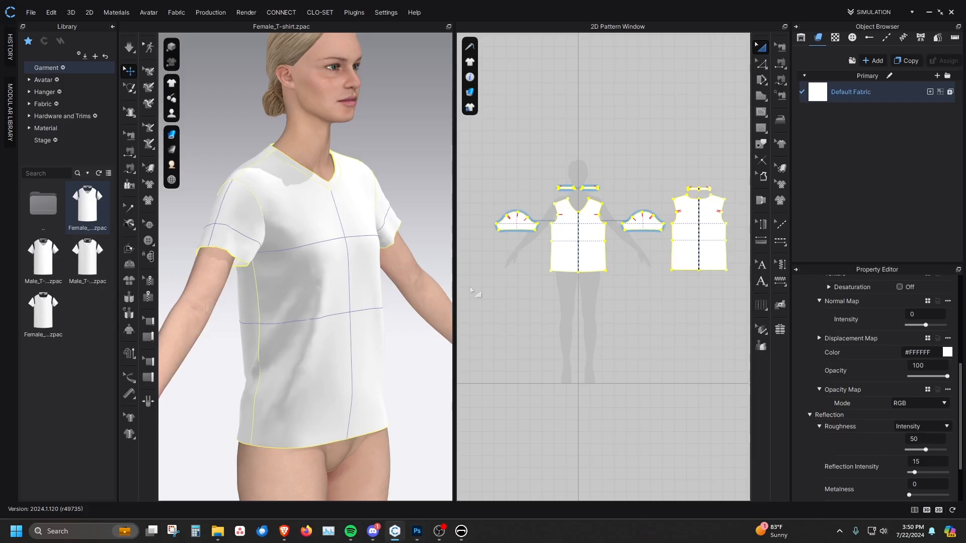
scroll(874, 358, up, 5)
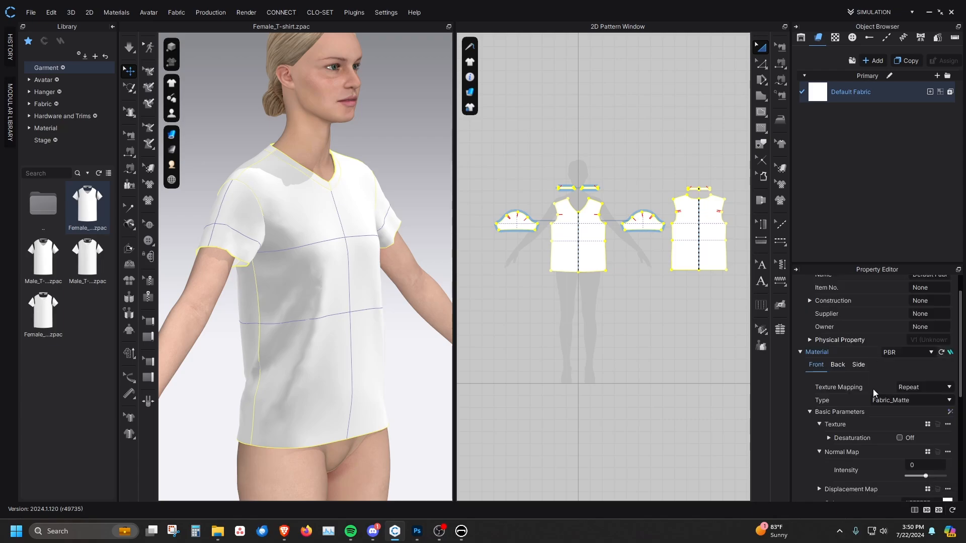
scroll(873, 389, down, 4)
scroll(874, 425, up, 5)
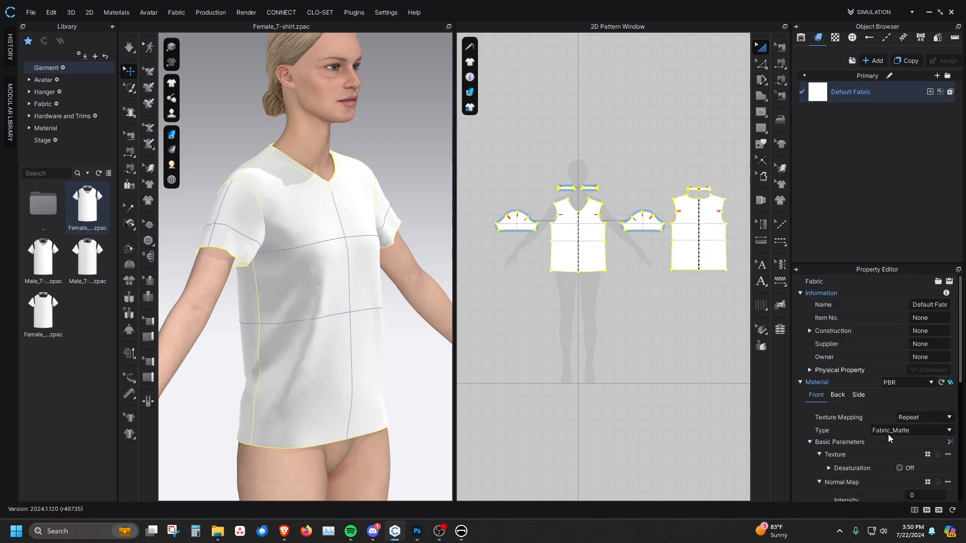
scroll(890, 430, down, 1)
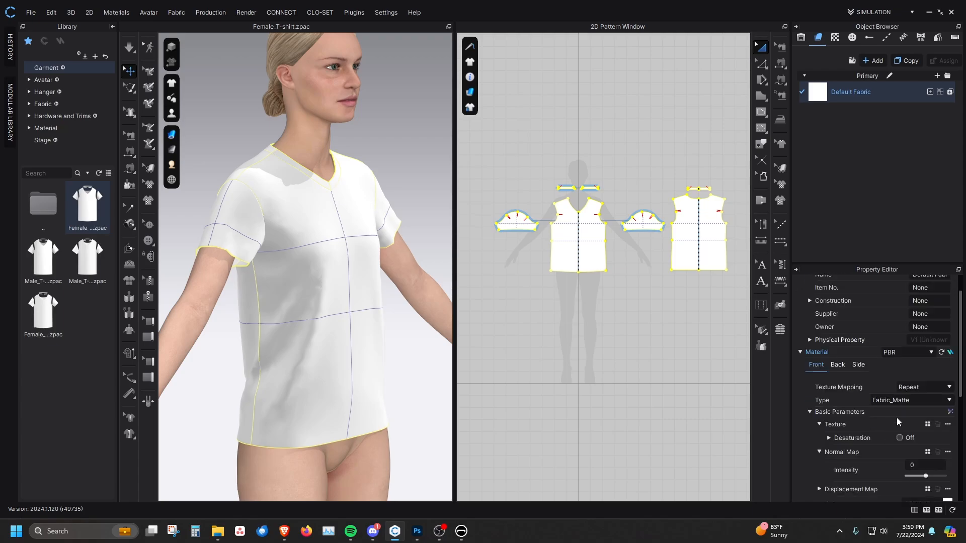
click(927, 424)
click(227, 87)
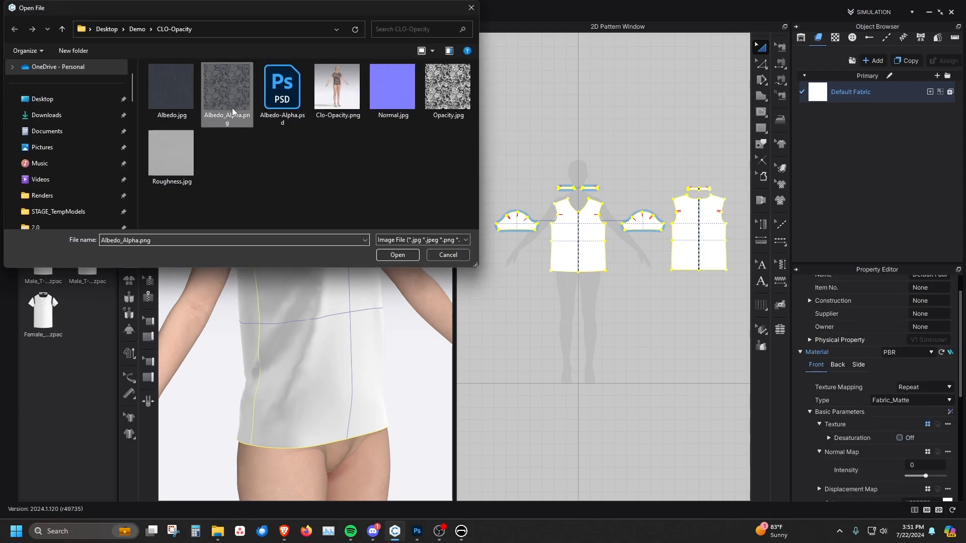
click(385, 253)
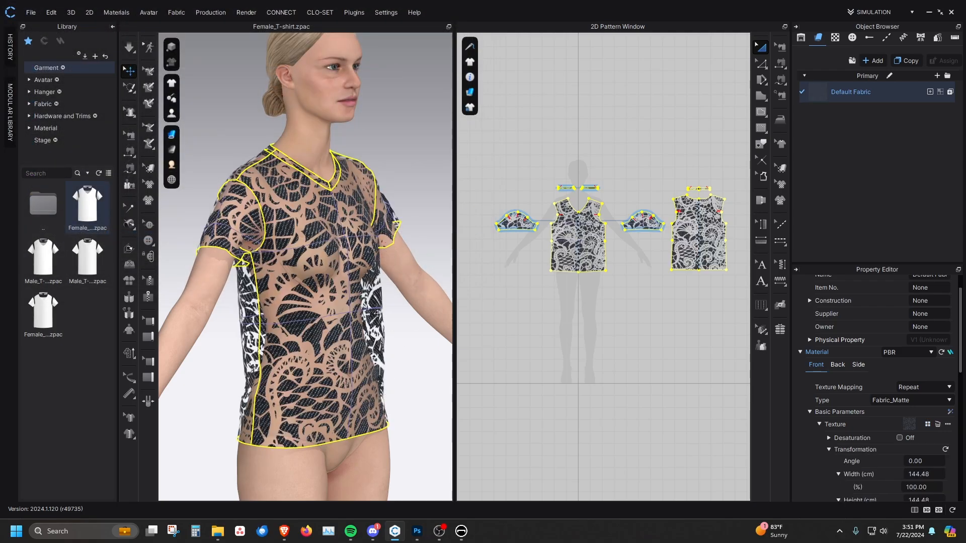
- Scale the lace denim texture of Default Fabric to 10% with the aspect ratio locked, and inspect the pattern on the T-shirt
right_drag(361, 297, 281, 292)
scroll(880, 448, down, 3)
click(923, 428)
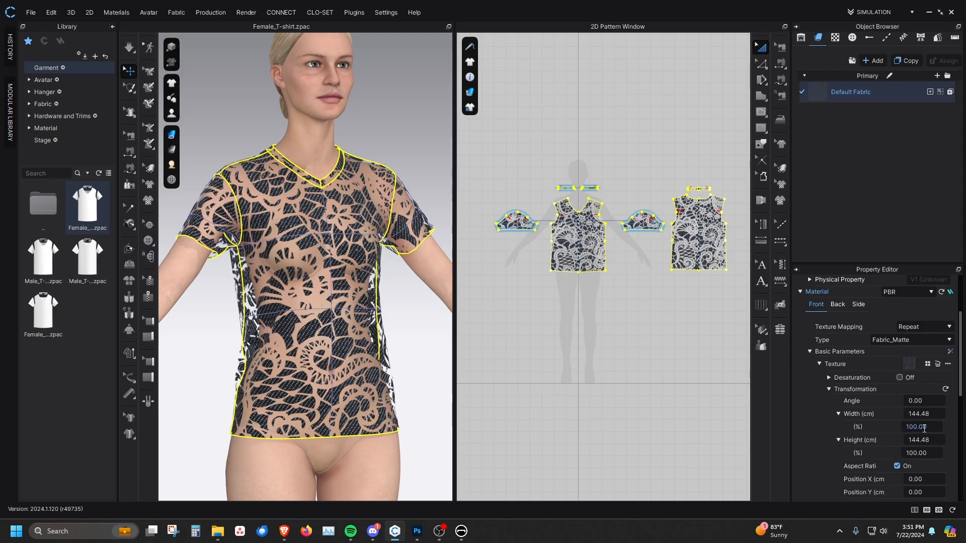
double_click(924, 428)
text(10)
key(Return)
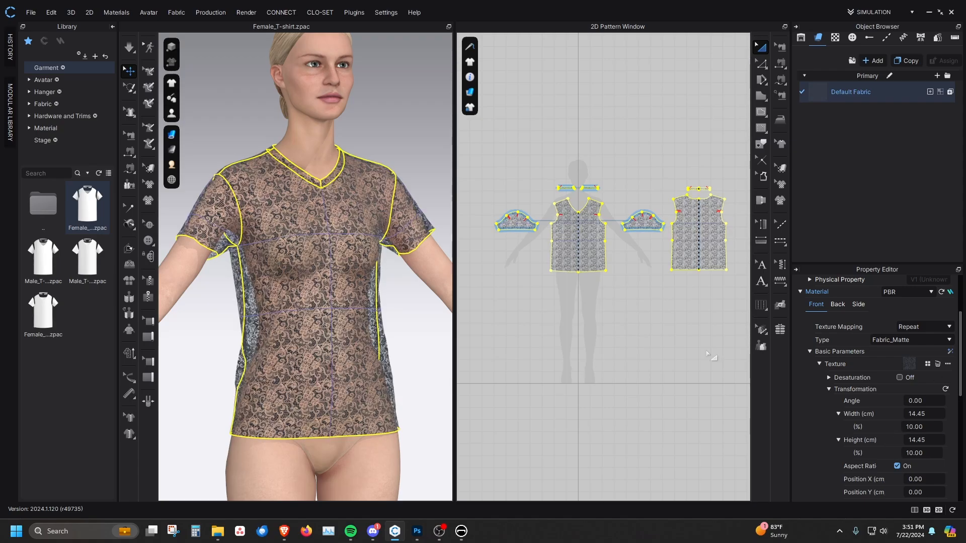
right_drag(297, 296, 317, 289)
scroll(312, 293, up, 5)
scroll(303, 292, down, 4)
- Close the old Stage session and send the retextured T-shirt to Stage through the STAGE plugin
click(354, 12)
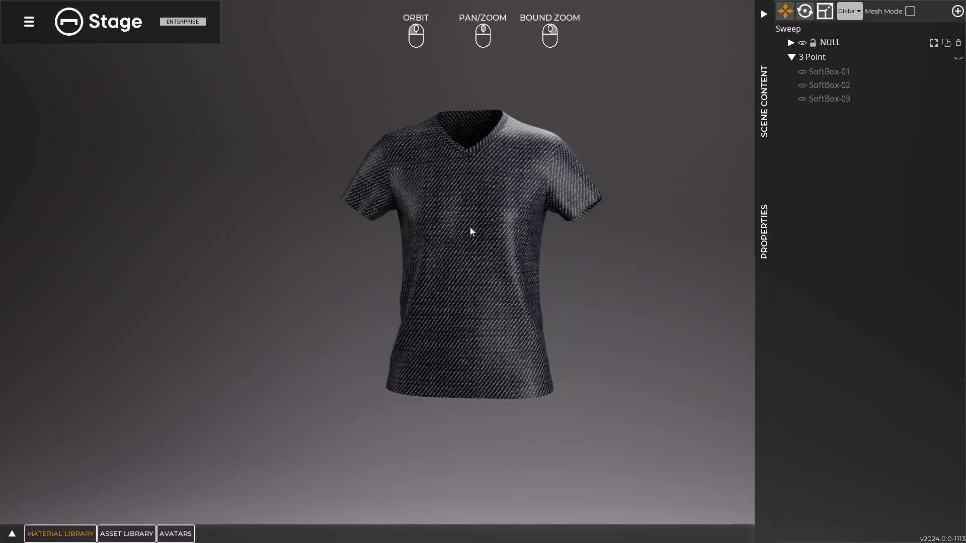
mouse_move(470, 229)
mouse_down()
mouse_move(560, 246)
mouse_move(355, 244)
mouse_move(462, 246)
mouse_up()
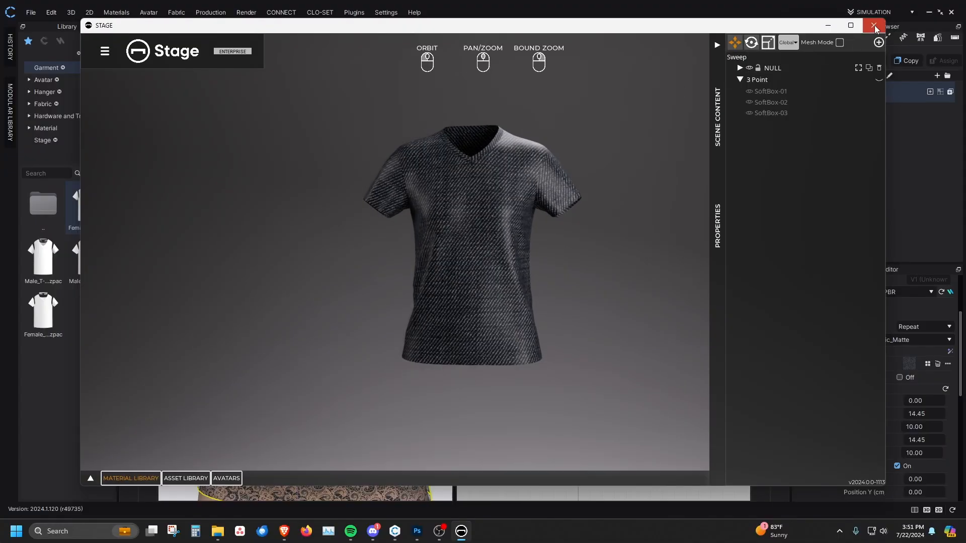
click(874, 22)
click(354, 13)
click(362, 24)
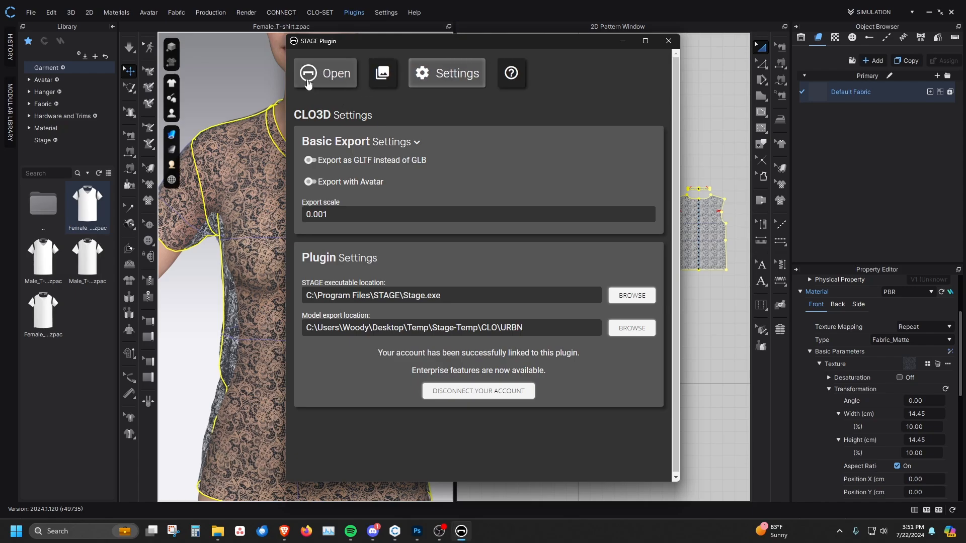
click(307, 81)
click(489, 455)
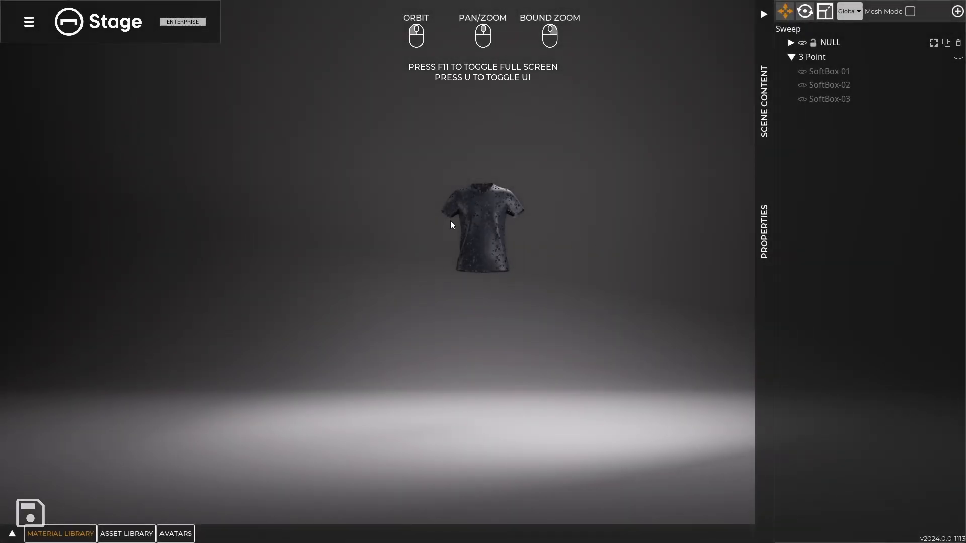
- Examine the lace transparency of the imported T-shirt in Stage from close up and from the side
drag(450, 220, 481, 208)
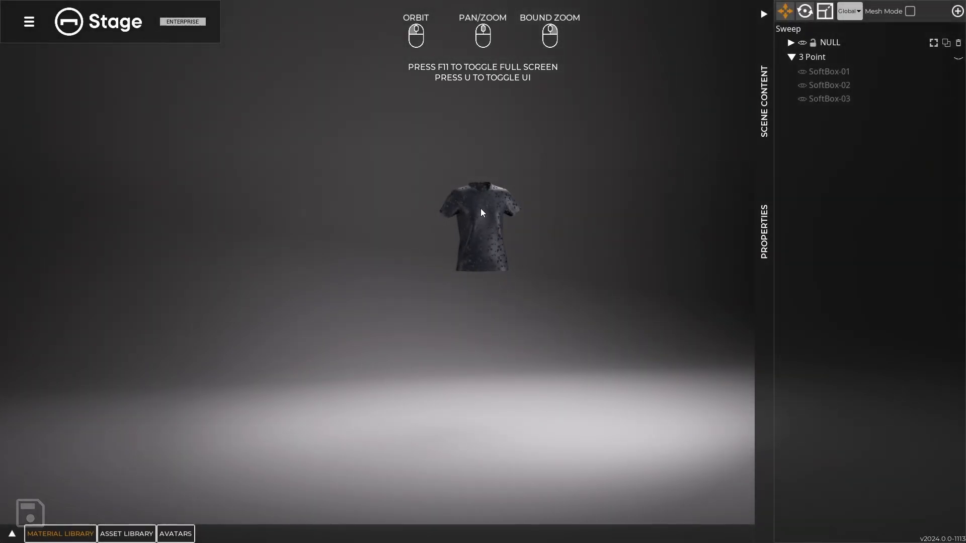
scroll(482, 211, up, 4)
scroll(481, 210, up, 2)
middle_drag(501, 194, 488, 282)
scroll(487, 282, up, 7)
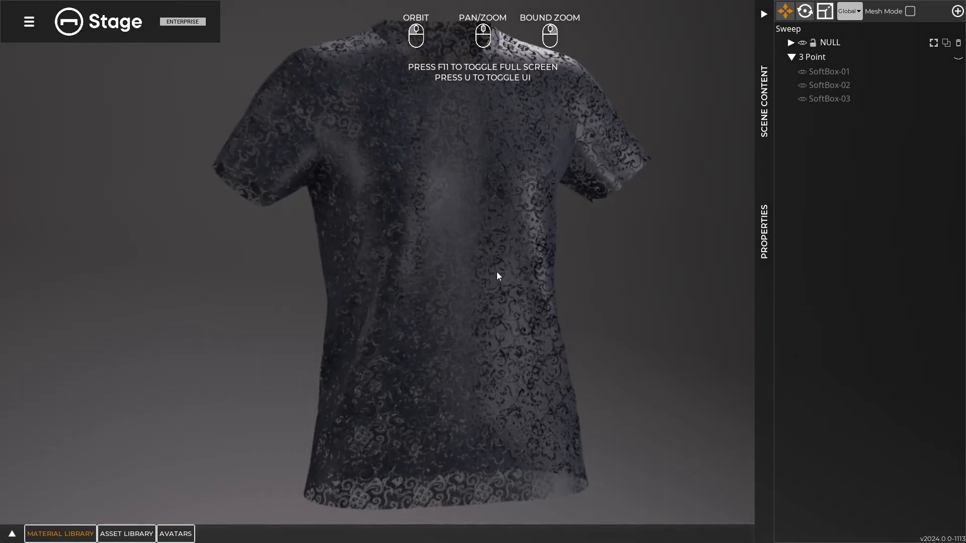
drag(496, 272, 544, 355)
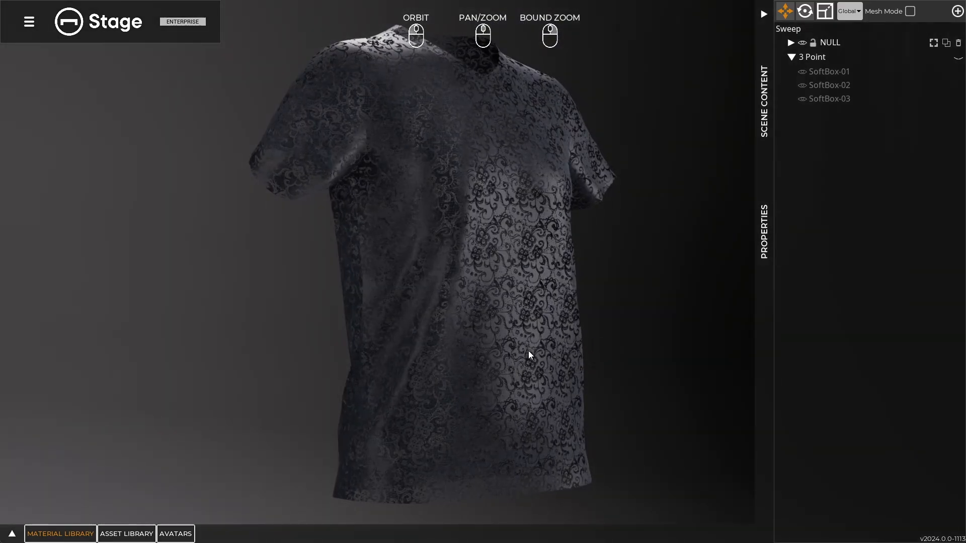
- Switch back to CLO and load Normal.jpg from the CLO-Opacity folder as the normal map of Default Fabric
key(alt+Tab)
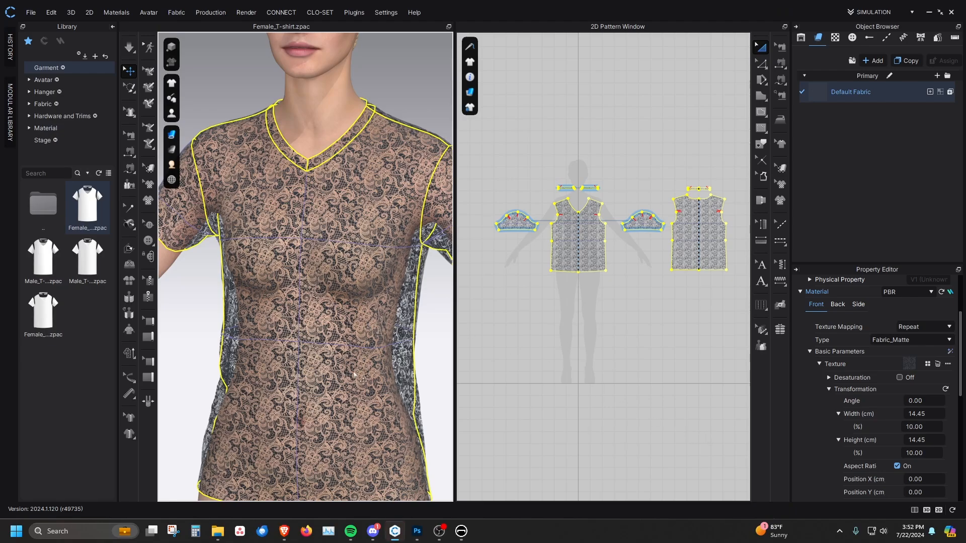
scroll(892, 423, down, 3)
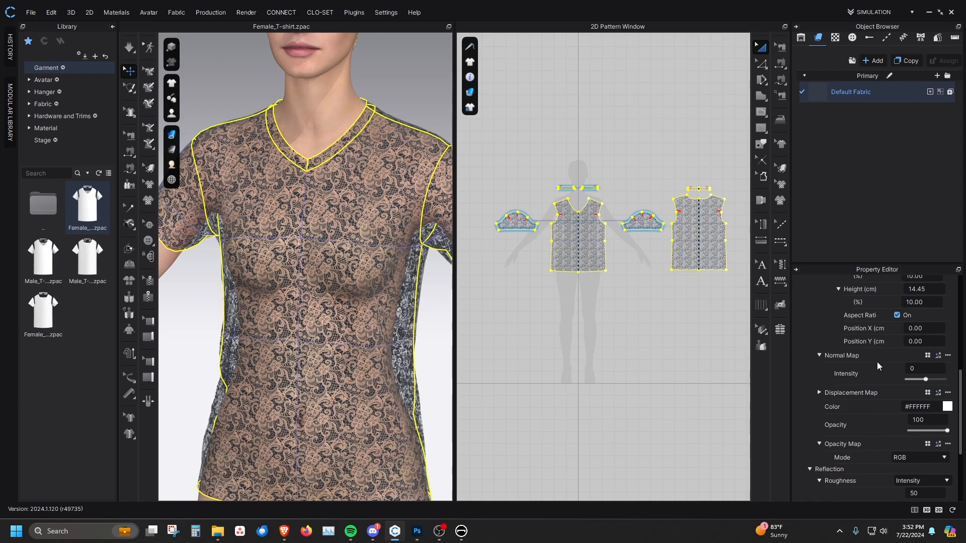
click(927, 355)
click(384, 88)
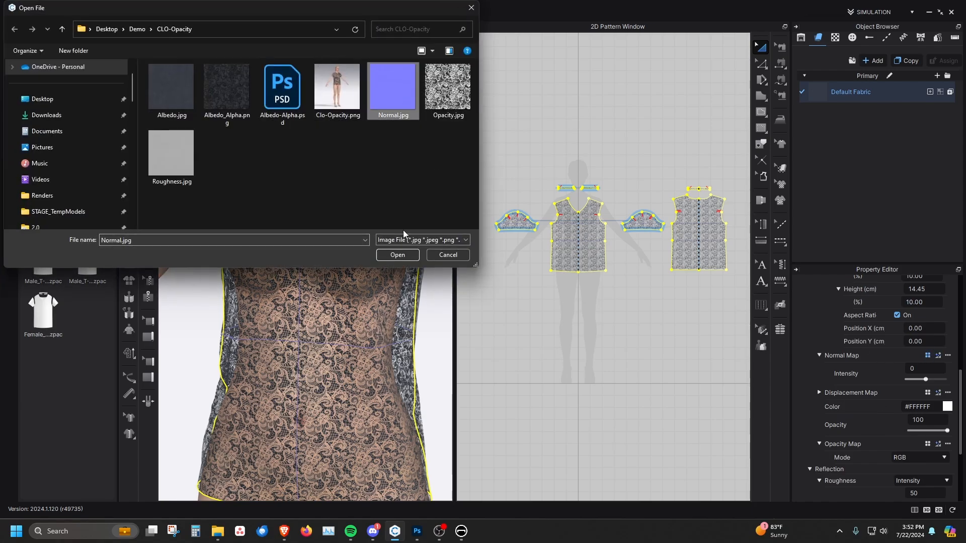
click(396, 250)
- Scale the normal map of Default Fabric to 10% with the aspect ratio locked
click(828, 390)
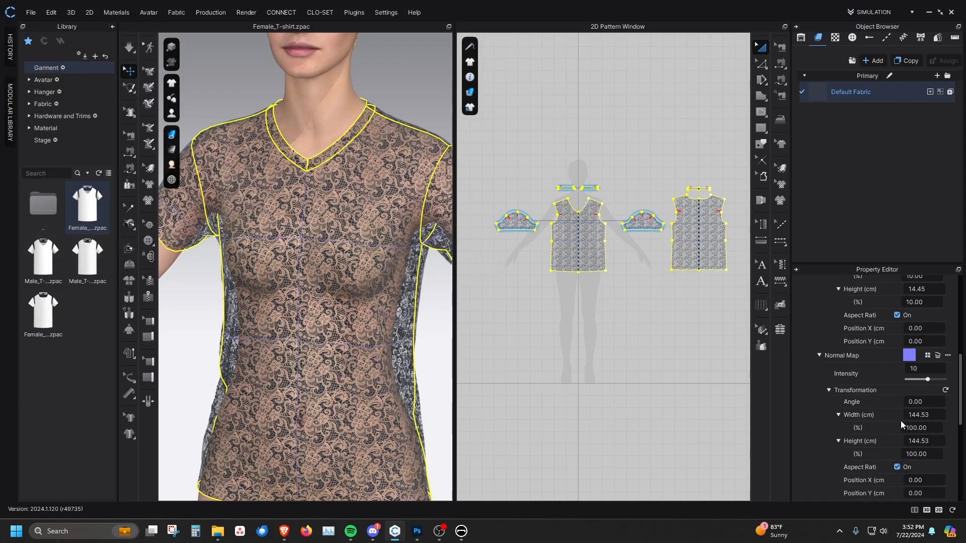
click(925, 427)
text(1)
- Change the fabric's roughness from Intensity to Map and load Roughness.jpg as the roughness map
scroll(865, 445, down, 3)
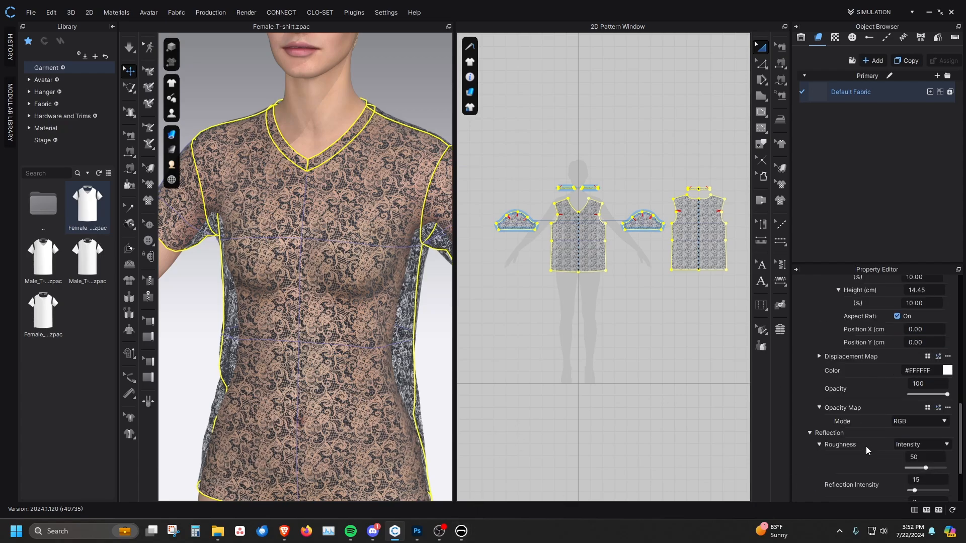
click(915, 445)
click(903, 461)
click(924, 458)
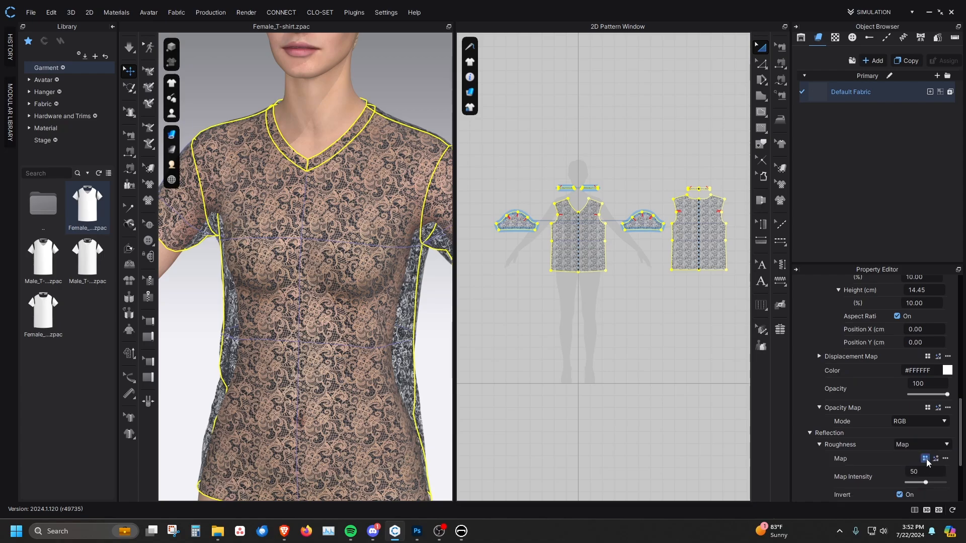
click(171, 153)
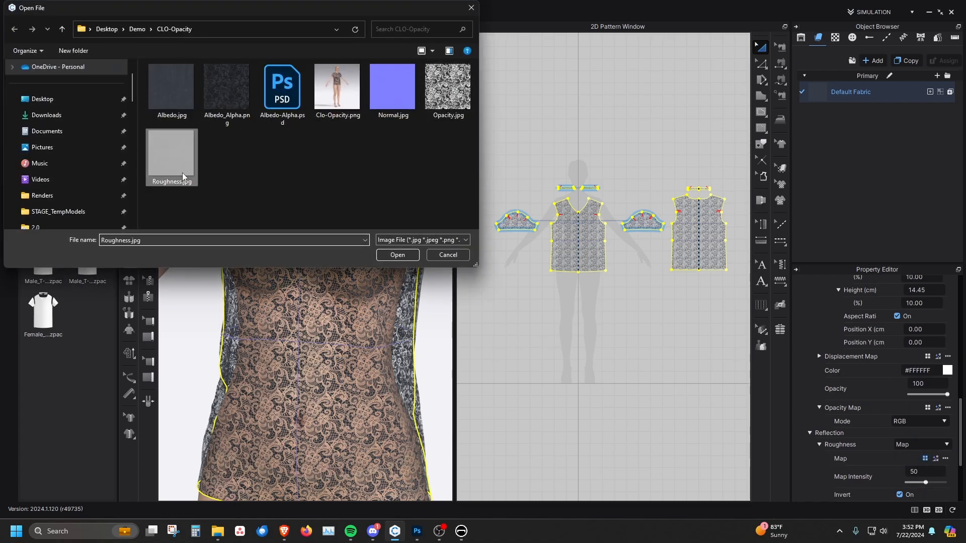
click(403, 258)
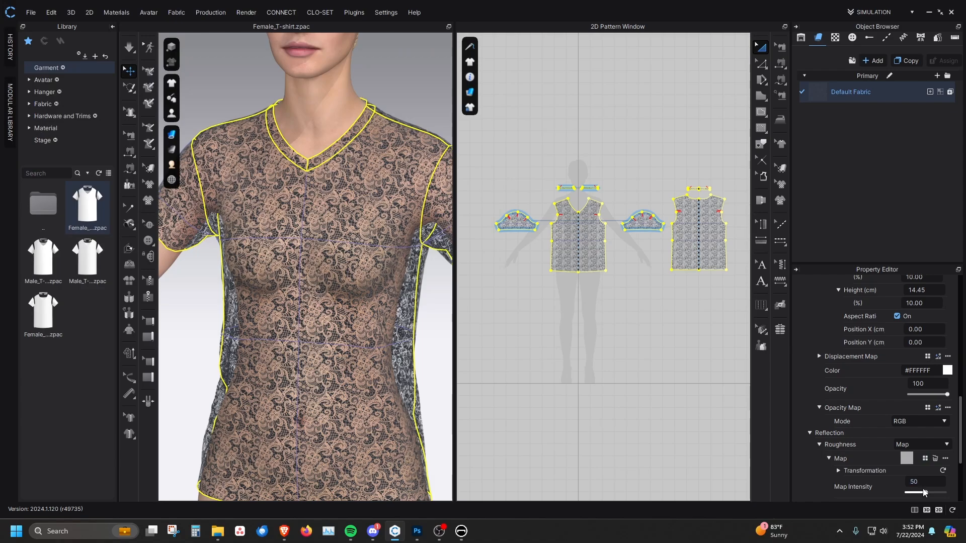
- Set the roughness map intensity to 100 and scale the map to 10%
drag(923, 492, 951, 498)
click(838, 471)
scroll(850, 472, down, 3)
click(927, 387)
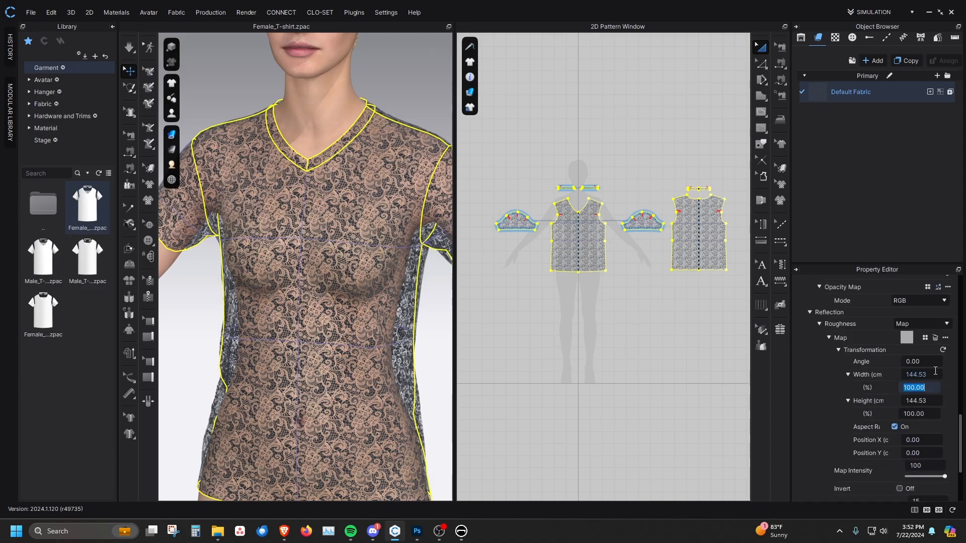
text(10)
key(Return)
- Close the previous Stage session and send the T-shirt with its new maps to Stage through the STAGE plugin
click(464, 530)
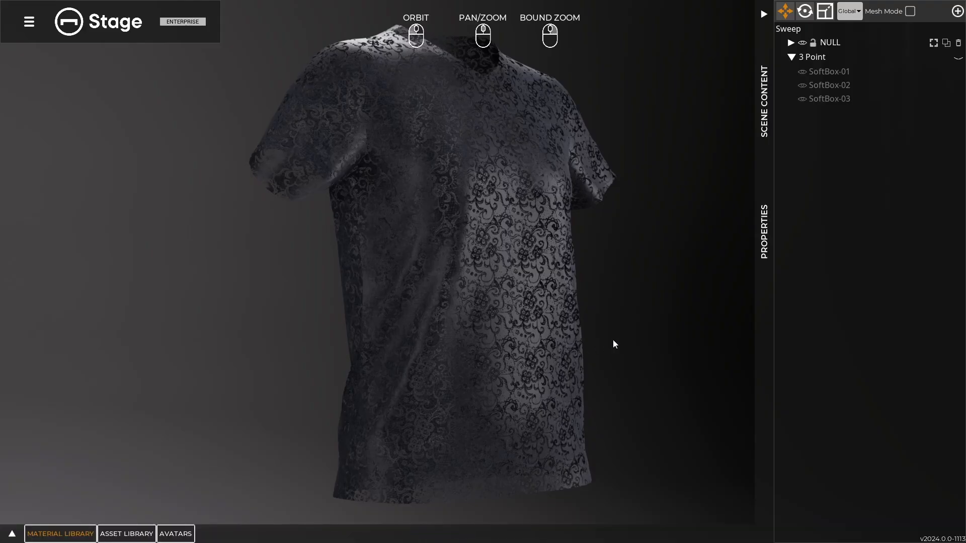
key(Escape)
click(878, 26)
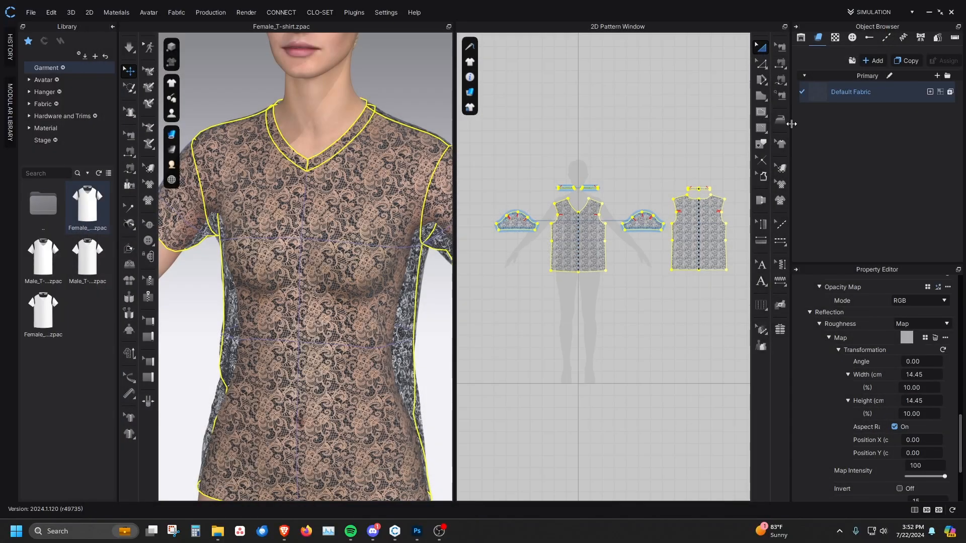
click(357, 13)
click(393, 23)
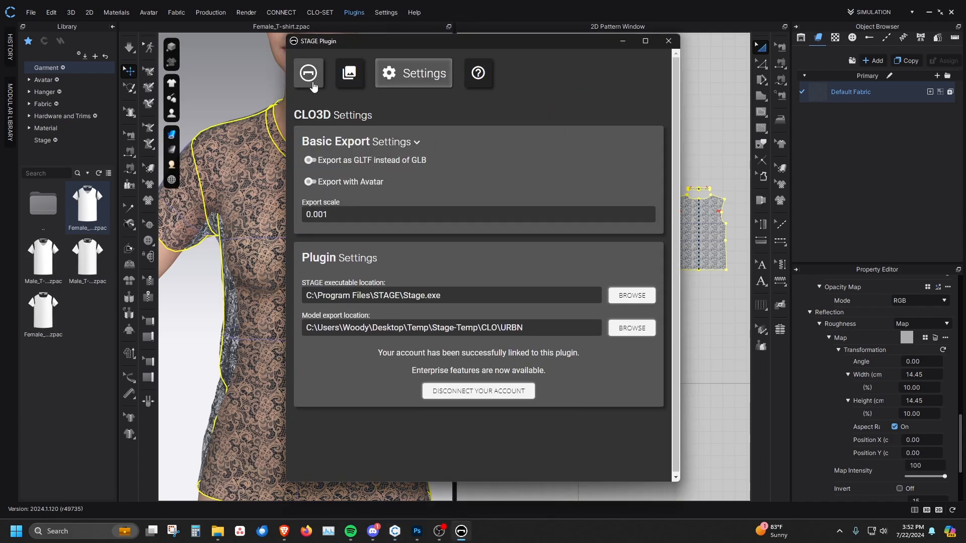
click(481, 456)
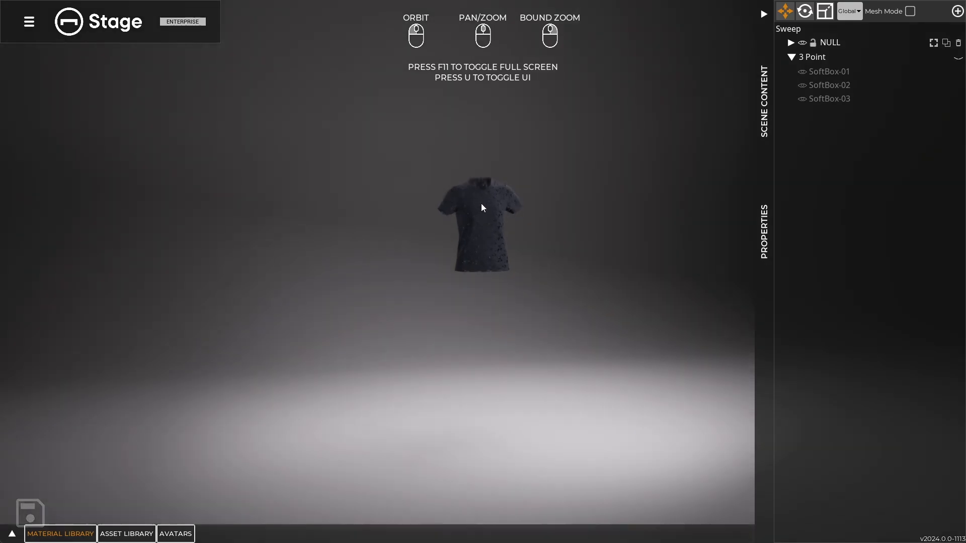
- Examine the T-shirt's transparency, normal and roughness detail in Stage around the collar, front and back
scroll(480, 202, up, 2)
middle_drag(493, 231, 495, 244)
scroll(495, 245, up, 6)
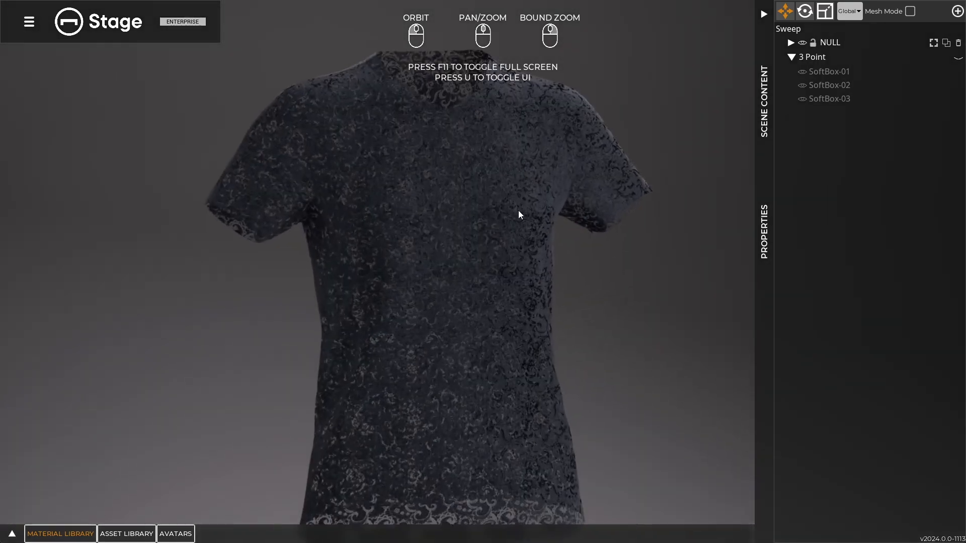
middle_drag(518, 210, 505, 294)
scroll(506, 294, up, 3)
scroll(505, 294, up, 2)
drag(544, 221, 471, 220)
middle_drag(470, 220, 436, 315)
scroll(436, 315, up, 3)
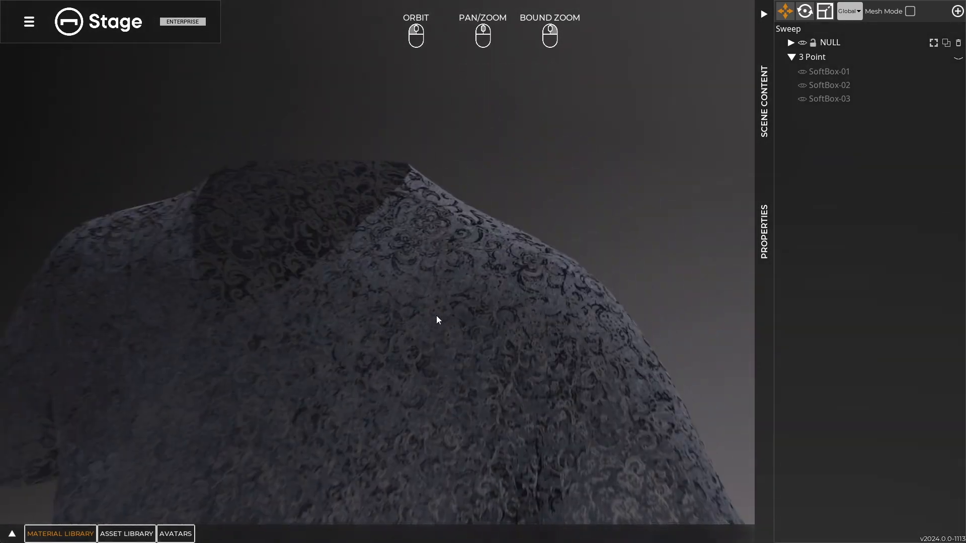
scroll(488, 342, up, 3)
drag(488, 342, 506, 395)
scroll(507, 394, down, 3)
scroll(524, 389, down, 2)
middle_drag(524, 388, 513, 309)
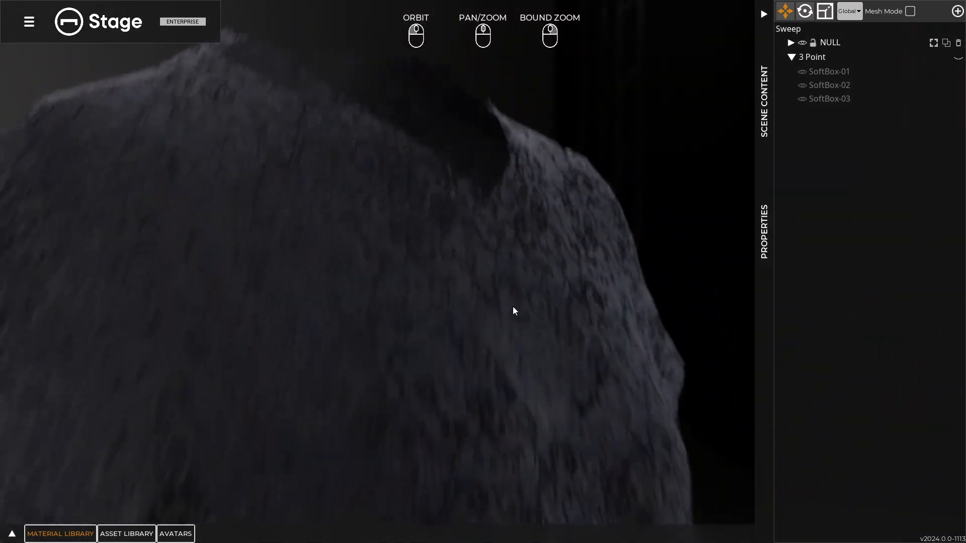
scroll(531, 313, down, 2)
drag(533, 312, 669, 328)
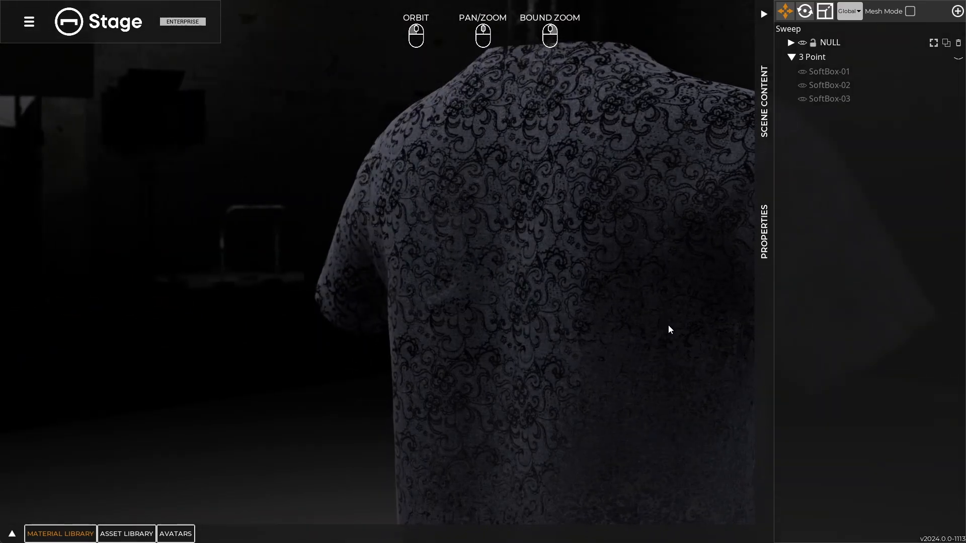
drag(664, 382, 431, 276)
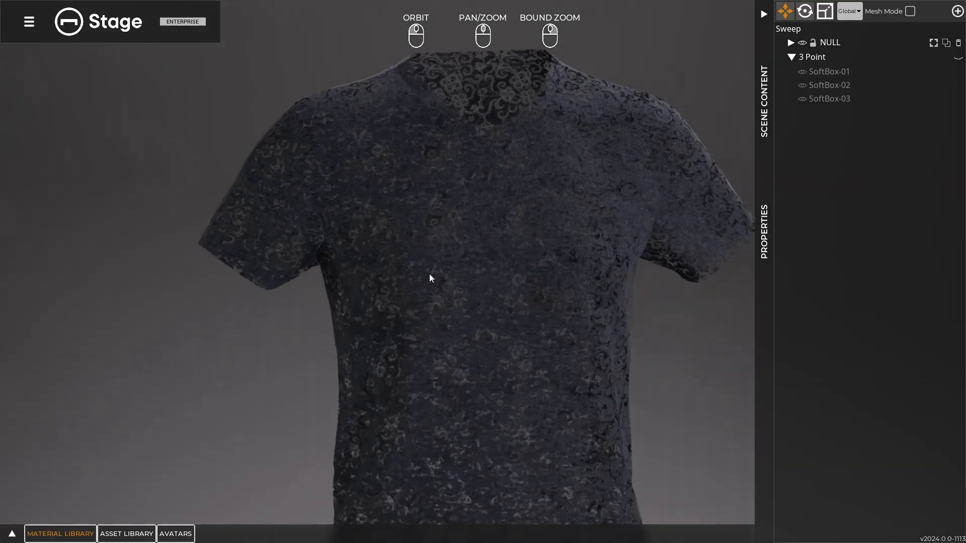
- Switch back to CLO and review the Default Fabric material settings, from the metalness map up to the texture parameters
key(alt+Tab)
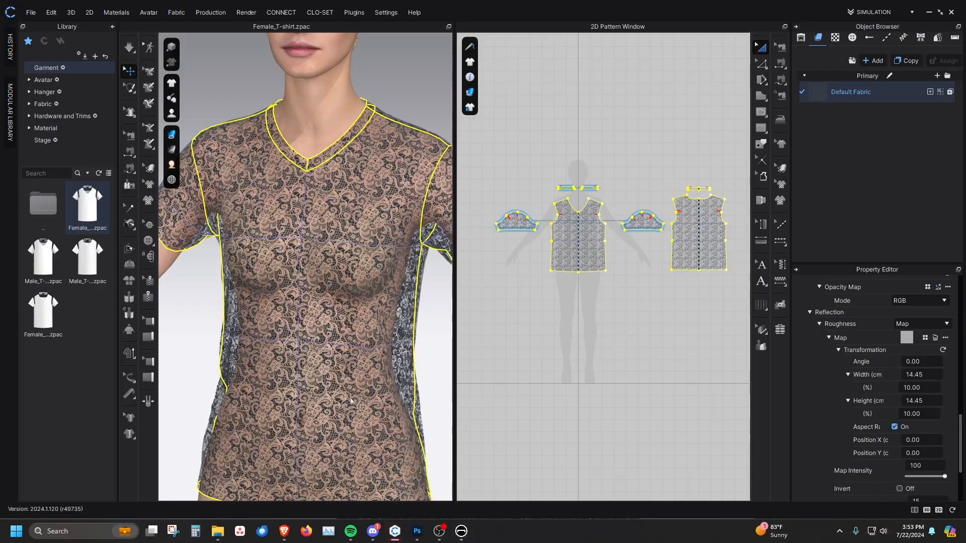
scroll(875, 447, down, 4)
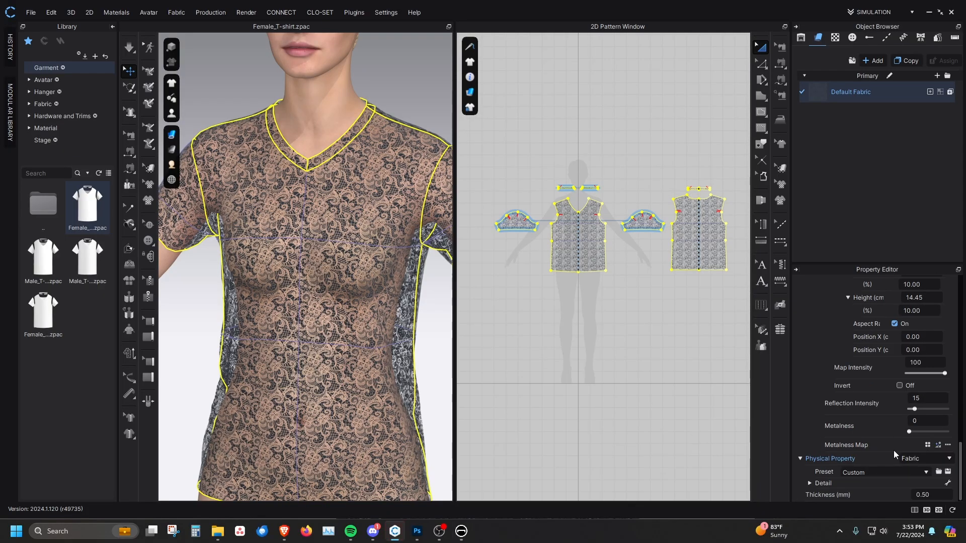
scroll(889, 448, up, 2)
scroll(888, 404, up, 14)
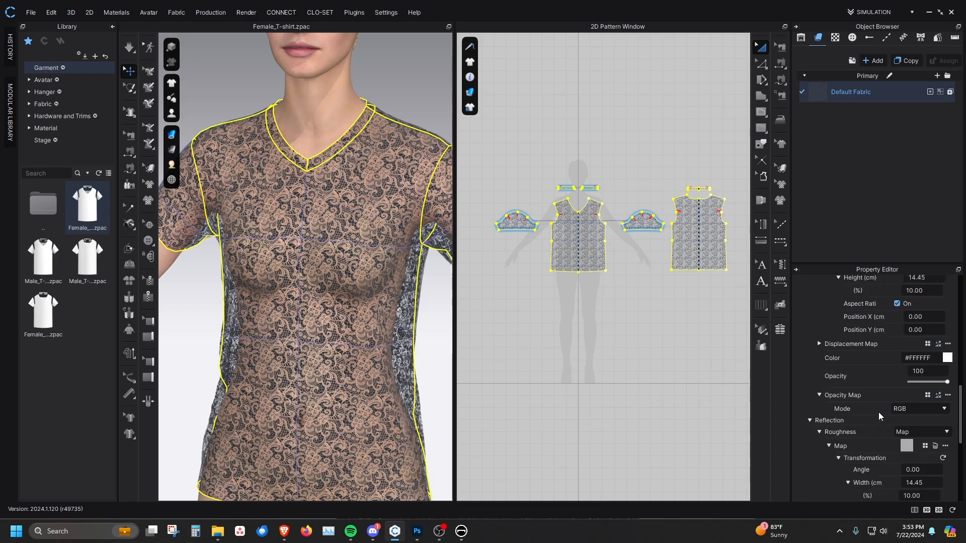
scroll(879, 399, up, 5)
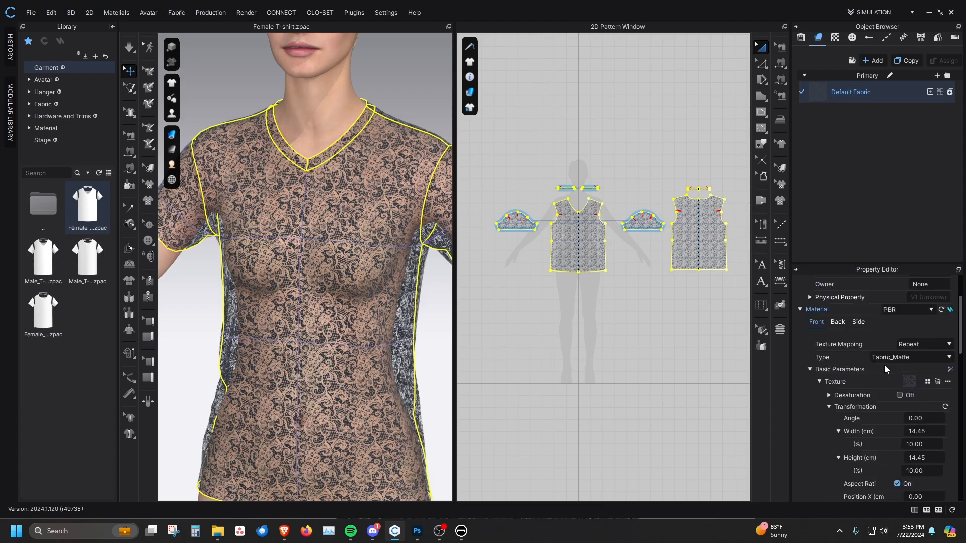